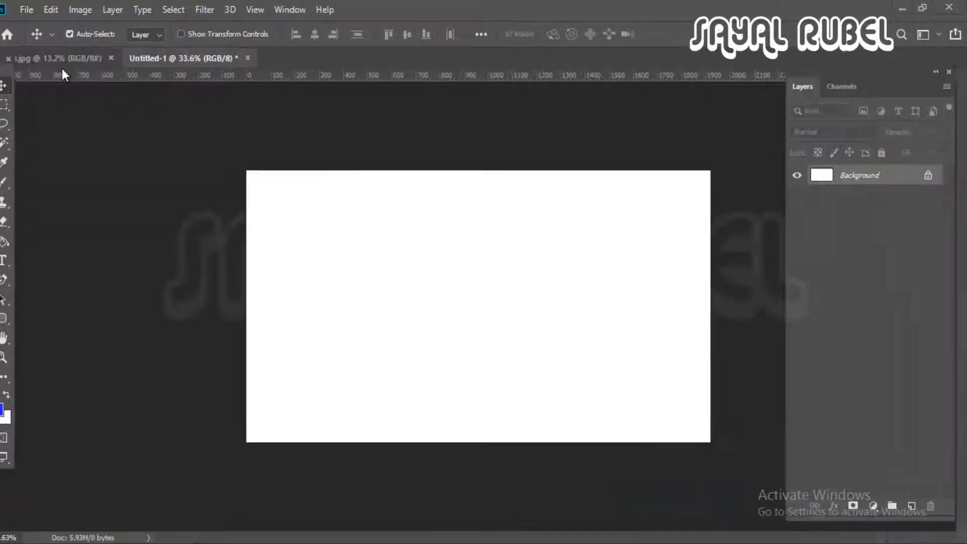
Step: Copy the warrior picture into the Untitled-1 document and scale it down to cover the whole canvas
click(60, 59)
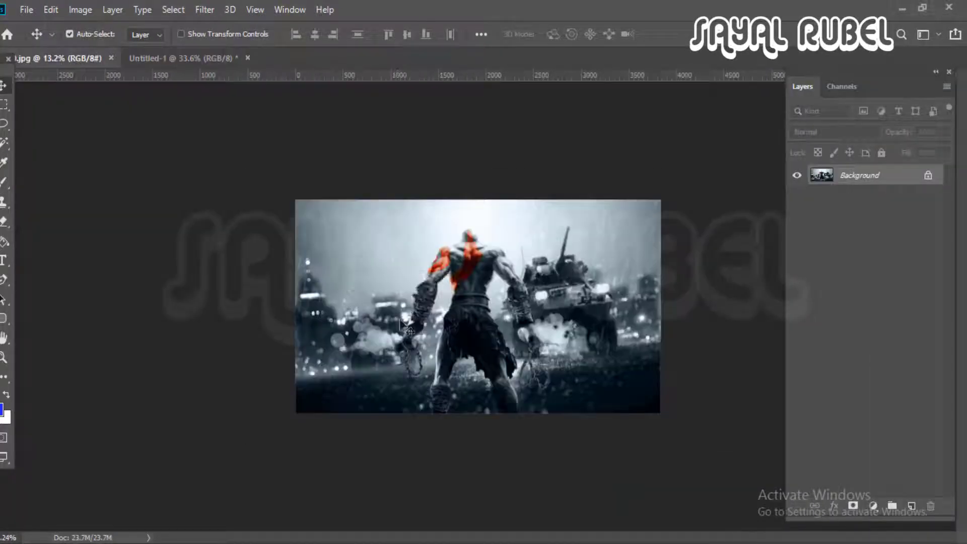
drag(312, 216, 466, 297)
key(ctrl+t)
scroll(467, 296, down, 10)
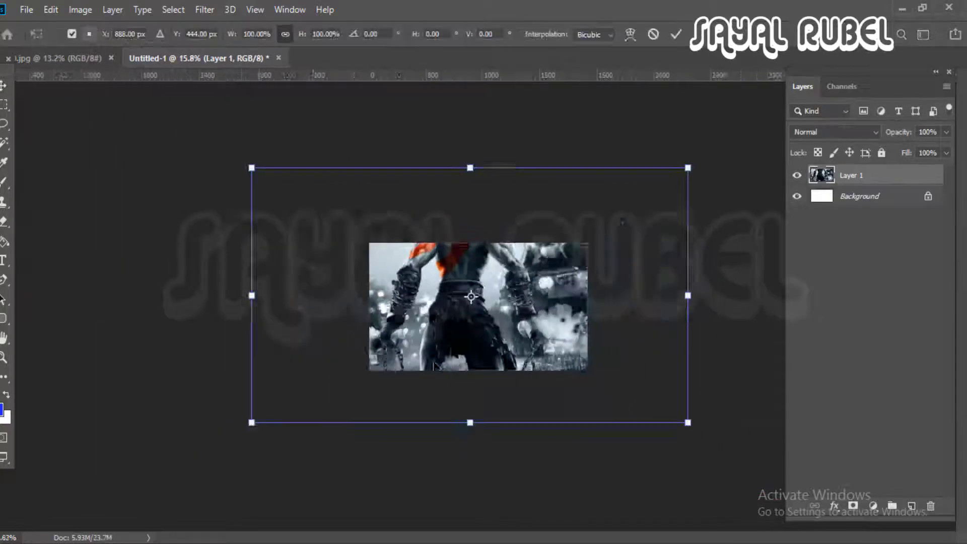
drag(307, 394, 392, 343)
scroll(497, 325, up, 4)
drag(505, 323, 509, 333)
alt+click(614, 395)
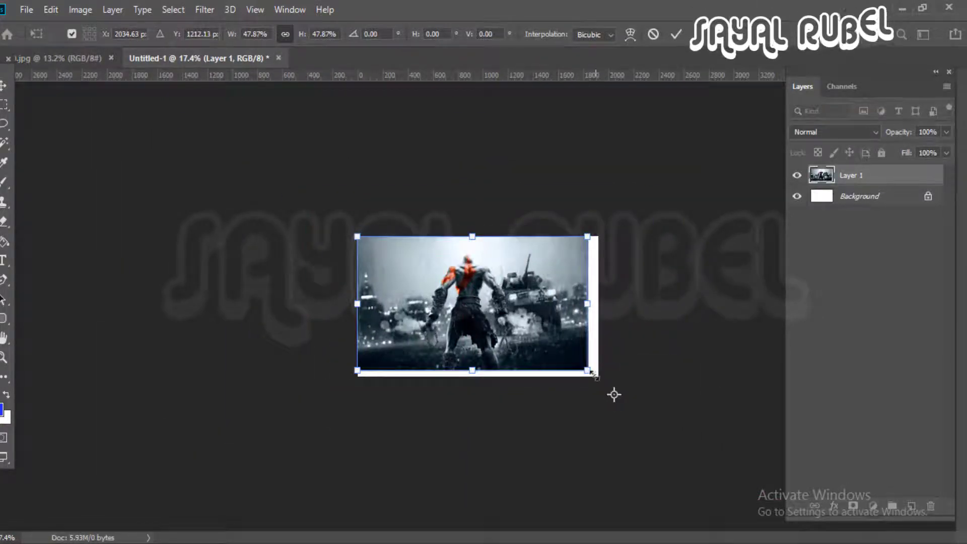
drag(591, 371, 603, 378)
drag(562, 358, 567, 362)
key(Return)
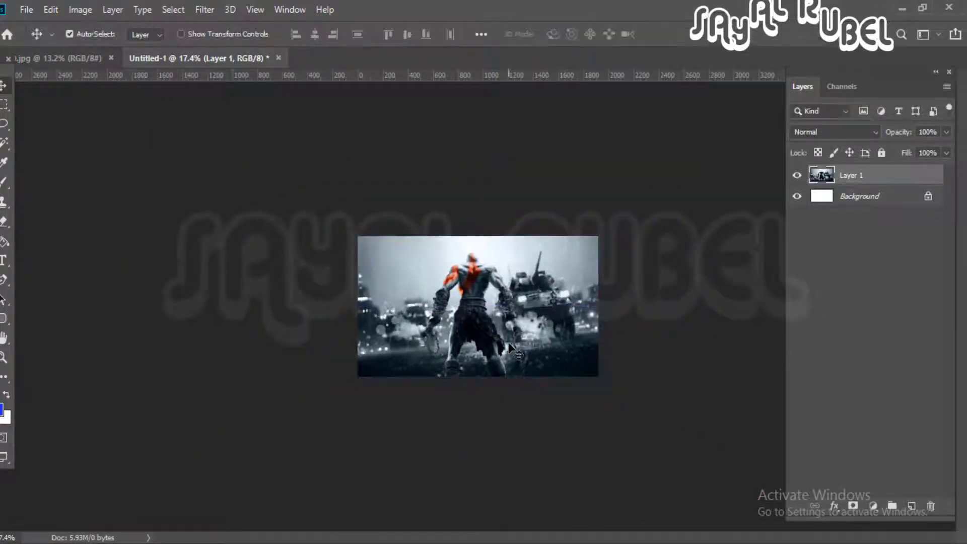
Step: Add a new layer above the picture, fill it with the blue foreground colour and set its opacity to 54%
key(ctrl+0)
click(912, 507)
key(alt+BackSpace)
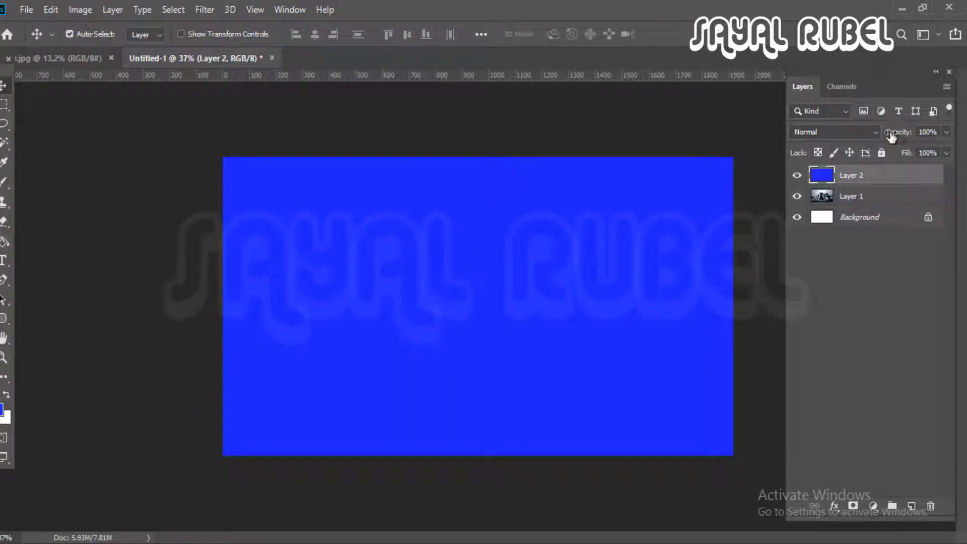
drag(892, 135, 891, 136)
Step: Add white Lato Bold text reading "OFFLINE" over the warrior's waist
scroll(426, 342, up, 5)
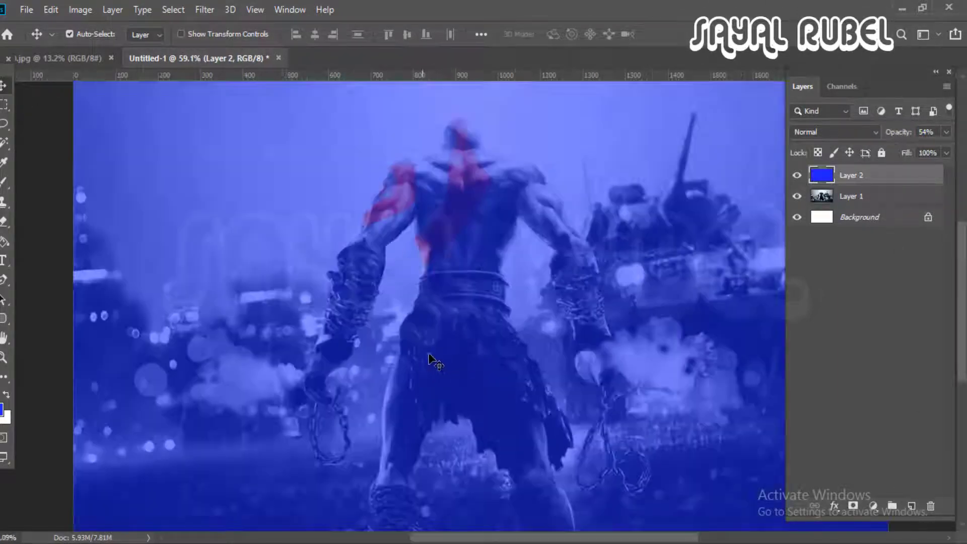
key(t)
click(400, 295)
key(BackSpace)
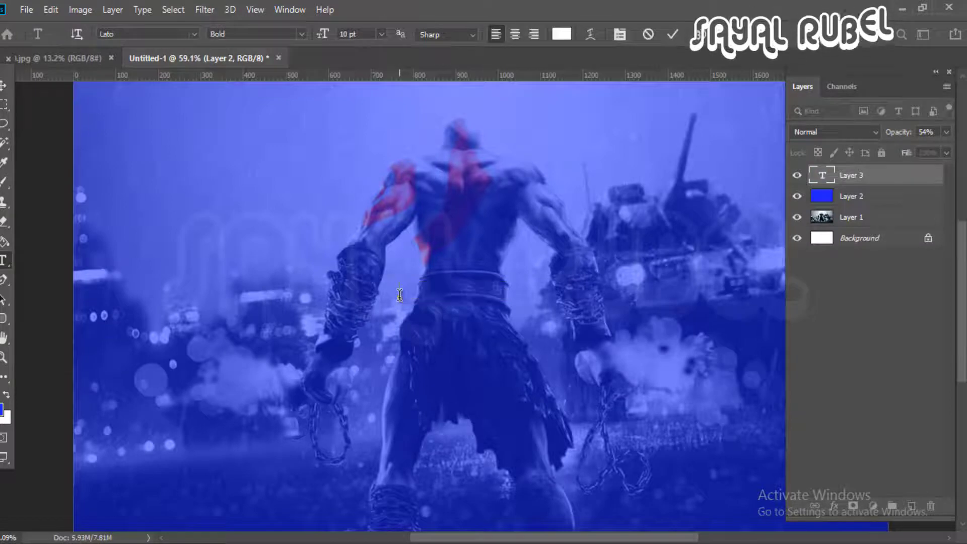
text(OFFLINE)
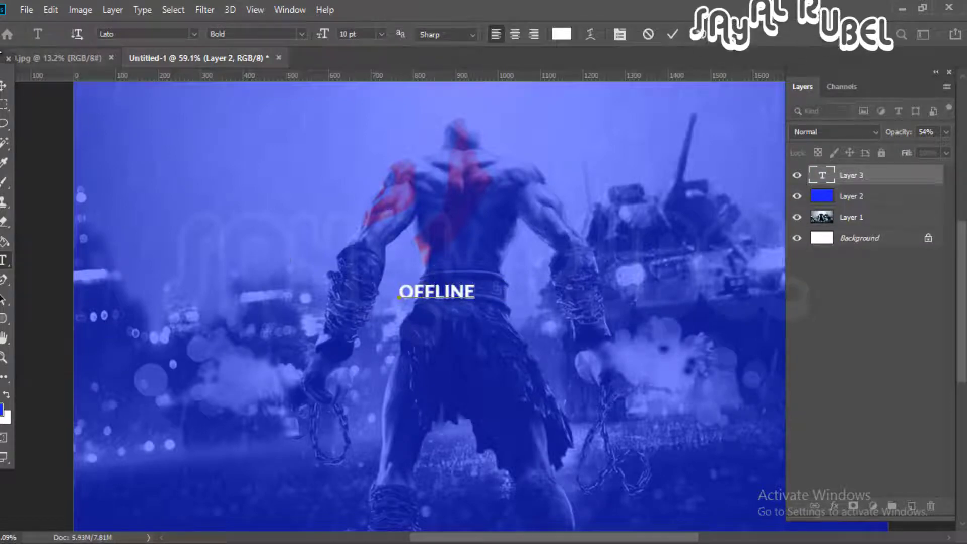
Step: Set the OFFLINE text size to 48 pt and move it to the centre of the canvas
key(ctrl+a)
click(381, 34)
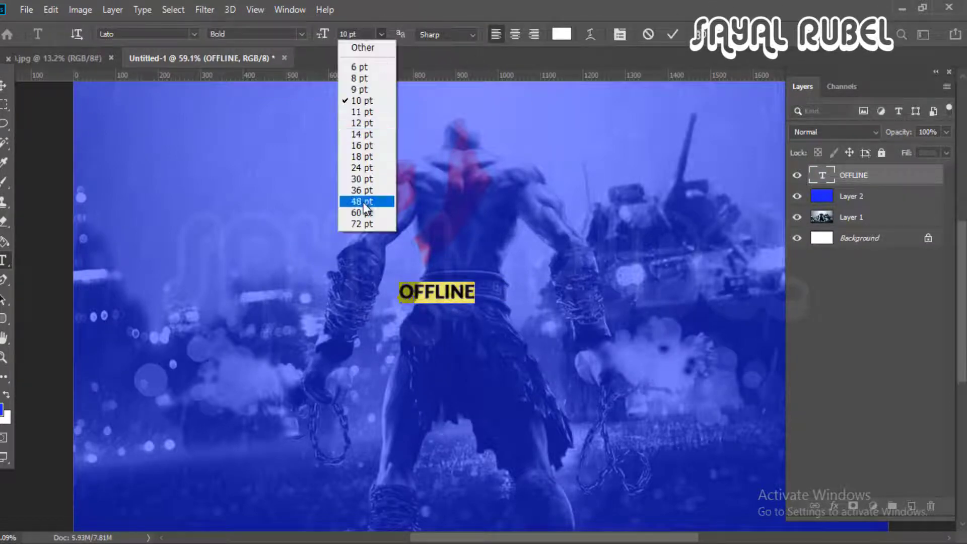
click(363, 202)
click(3, 85)
scroll(437, 323, down, 4)
drag(538, 290, 467, 322)
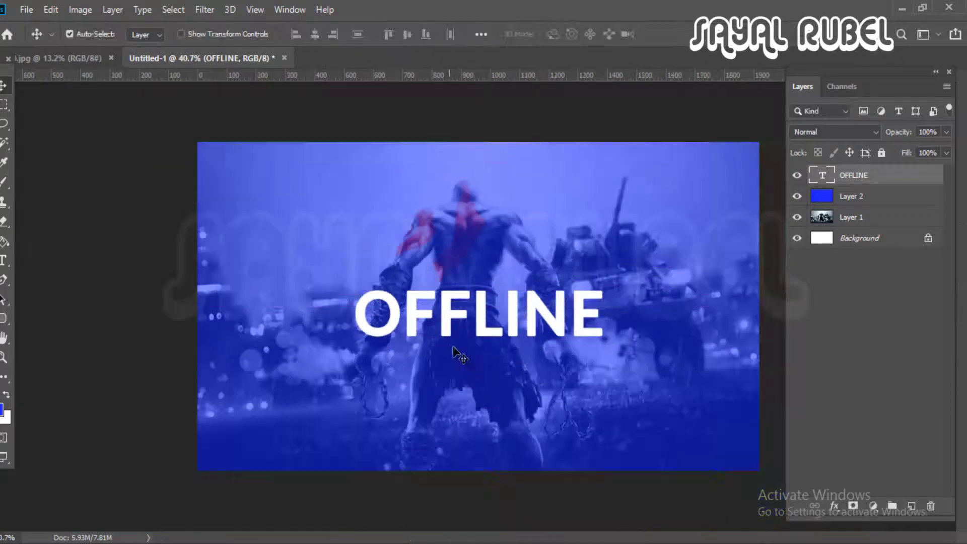
Step: Raise the opacity of the blue fill layer slightly to strengthen the tint over the picture
scroll(456, 353, up, 3)
click(853, 195)
drag(905, 134, 913, 134)
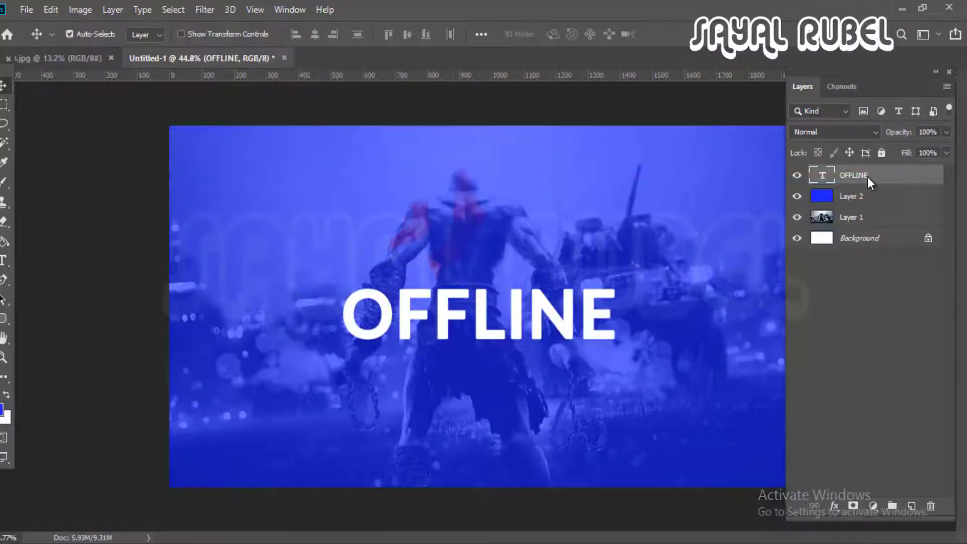
Step: Add a reversed Linear Gradient Overlay to the OFFLINE text layer at 90 degrees and 150% scale
right_click(868, 177)
click(796, 84)
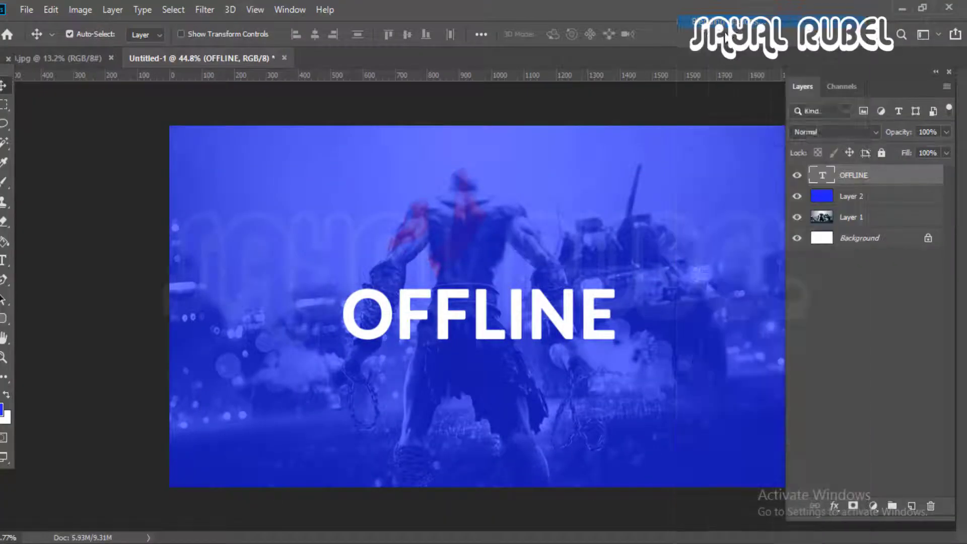
click(29, 365)
drag(396, 135, 238, 141)
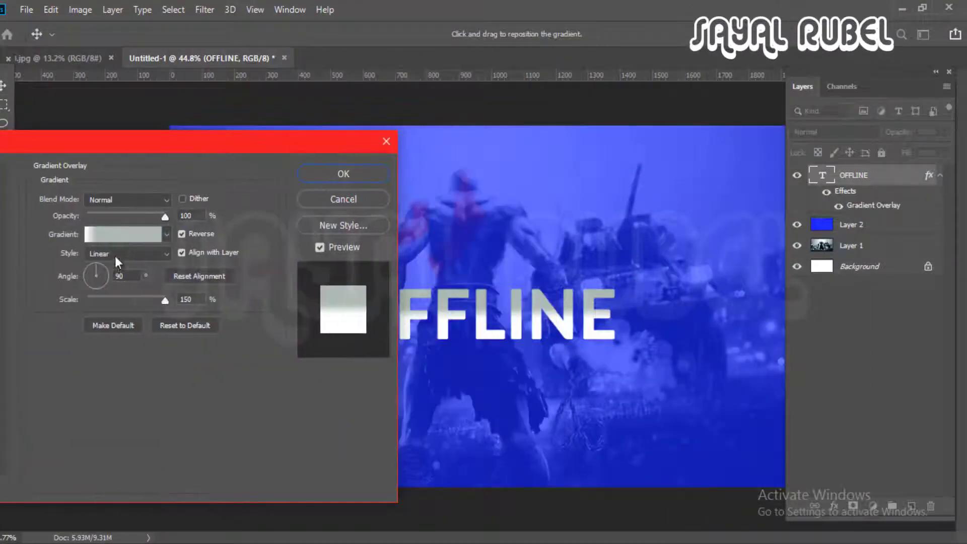
click(165, 235)
click(164, 235)
click(95, 254)
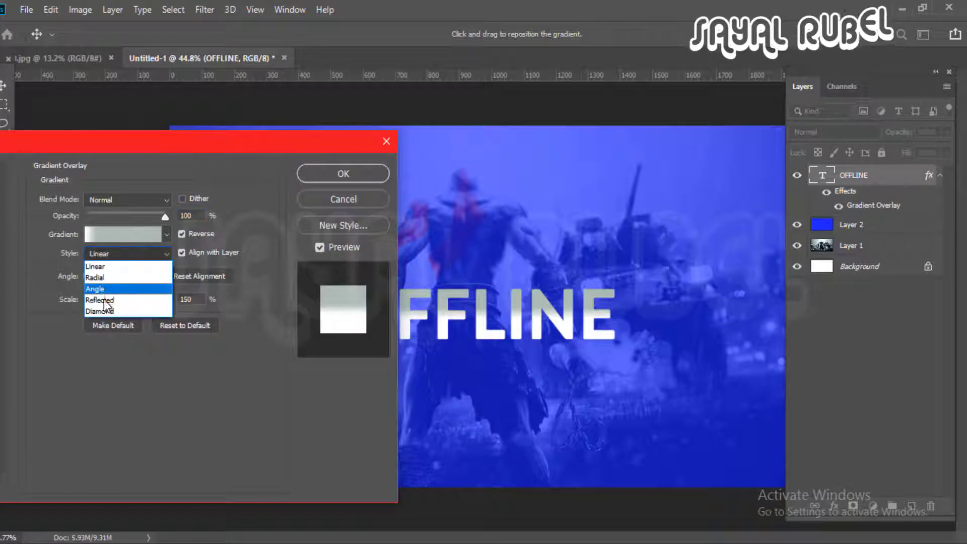
click(269, 187)
Step: Open the overlay's gradient for editing, move its white colour stop to 0% and add another grey stop
drag(210, 146, 344, 185)
click(255, 271)
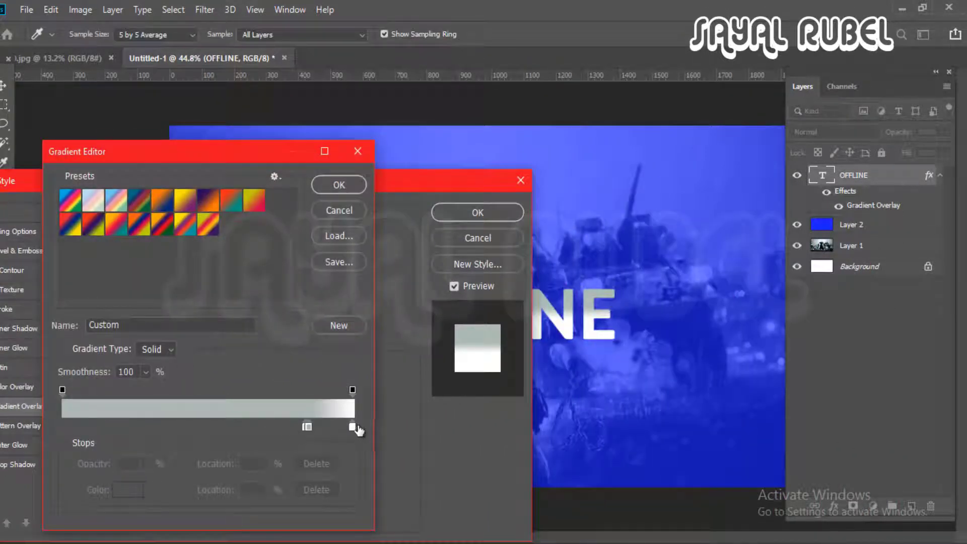
drag(356, 427, 47, 427)
key(ctrl+z)
drag(352, 428, 4, 437)
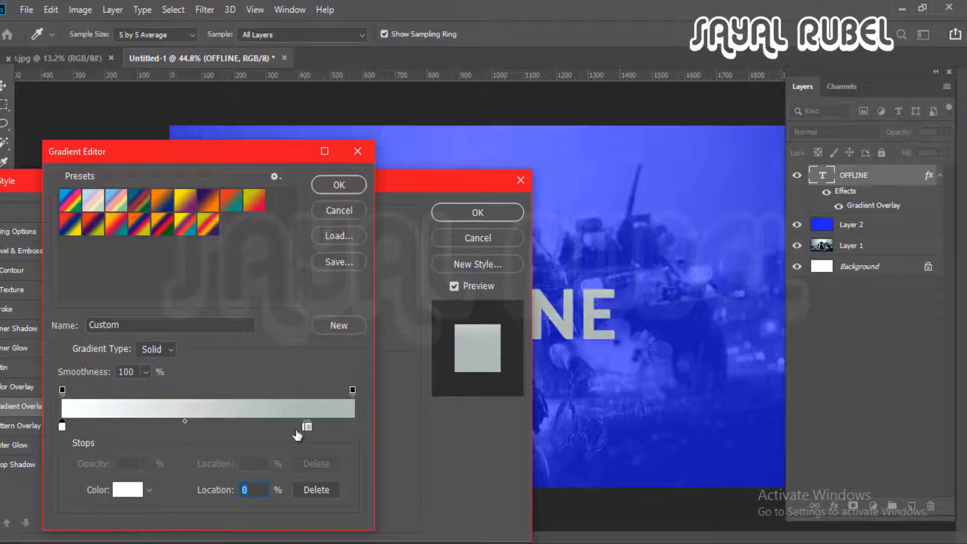
click(204, 427)
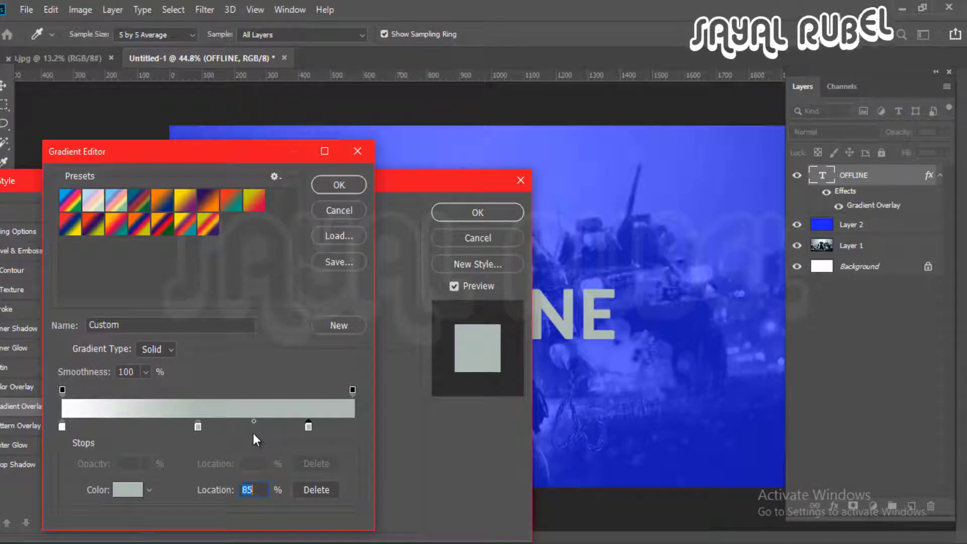
mouse_move(62, 427)
mouse_down()
mouse_move(367, 430)
mouse_move(310, 440)
mouse_move(48, 428)
mouse_up()
key(ctrl+z)
click(106, 426)
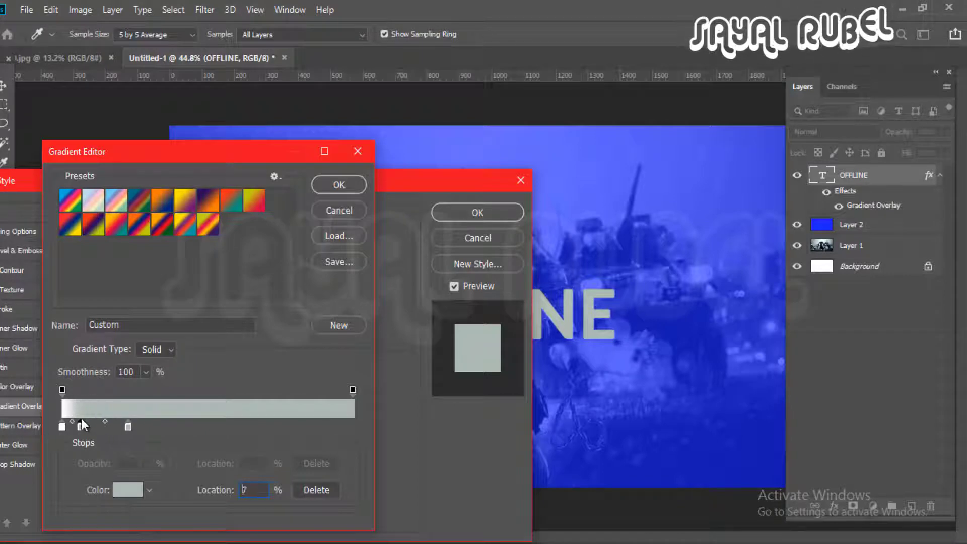
Step: Move the white stop to the gradient's far end, place a grey stop at 77% and apply the overlay
drag(353, 390, 241, 390)
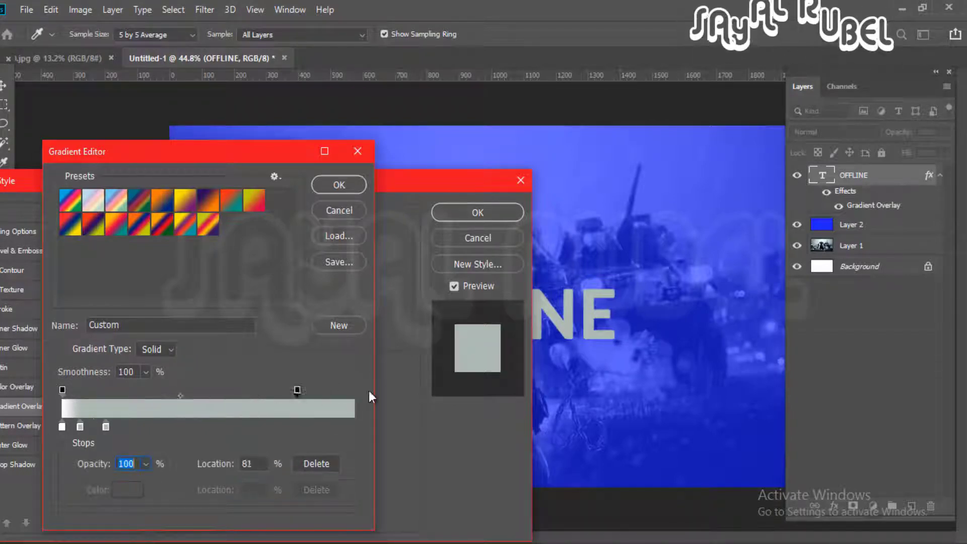
drag(106, 427, 290, 426)
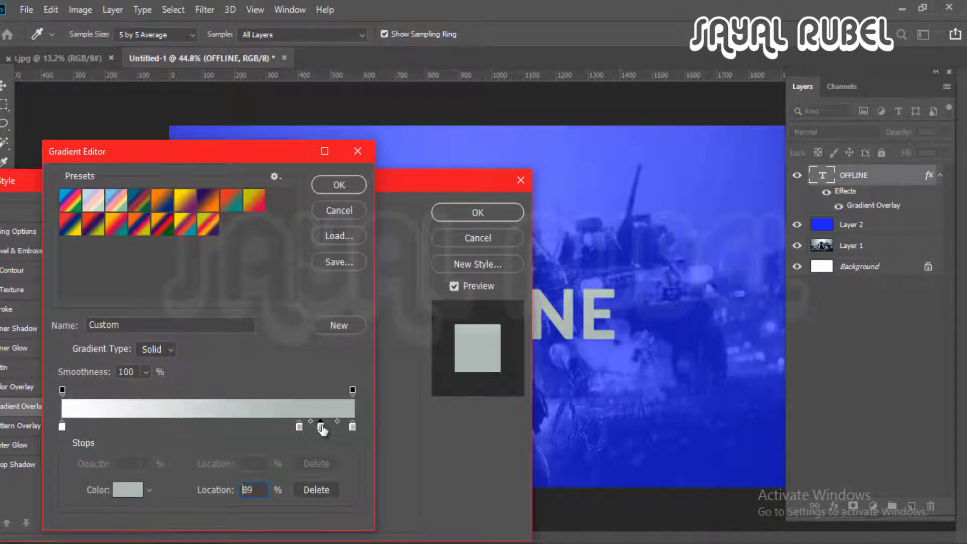
drag(353, 427, 310, 429)
drag(62, 426, 421, 422)
drag(321, 427, 286, 427)
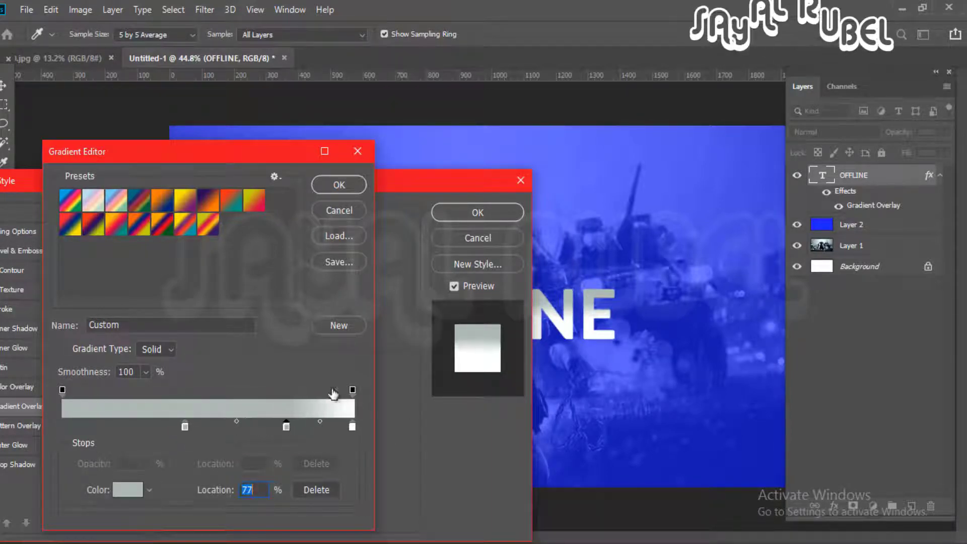
click(342, 186)
click(476, 212)
Step: Add a separate text line reading "I am currently" above OFFLINE
scroll(438, 395, down, 2)
scroll(444, 302, up, 7)
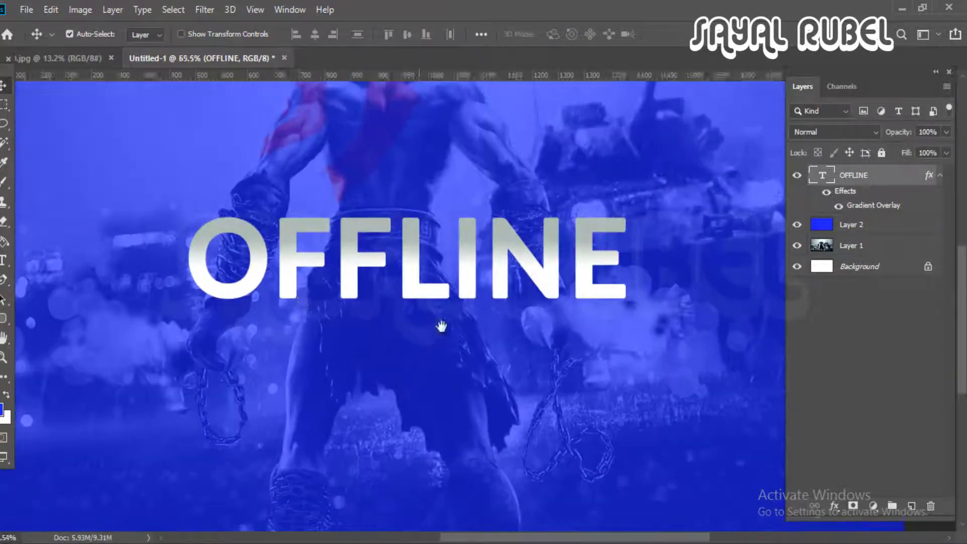
scroll(440, 326, down, 2)
scroll(375, 352, down, 3)
key(t)
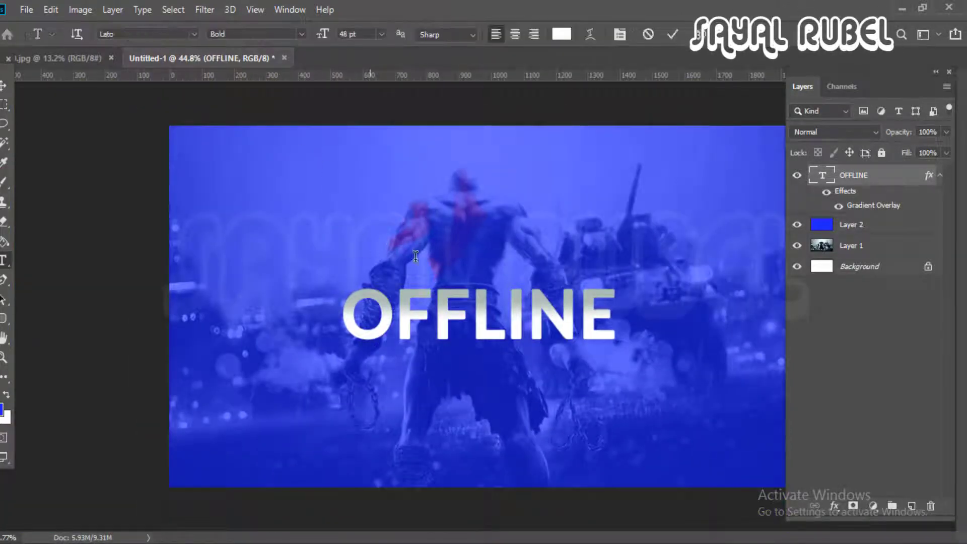
click(371, 247)
key(BackSpace)
text(I )
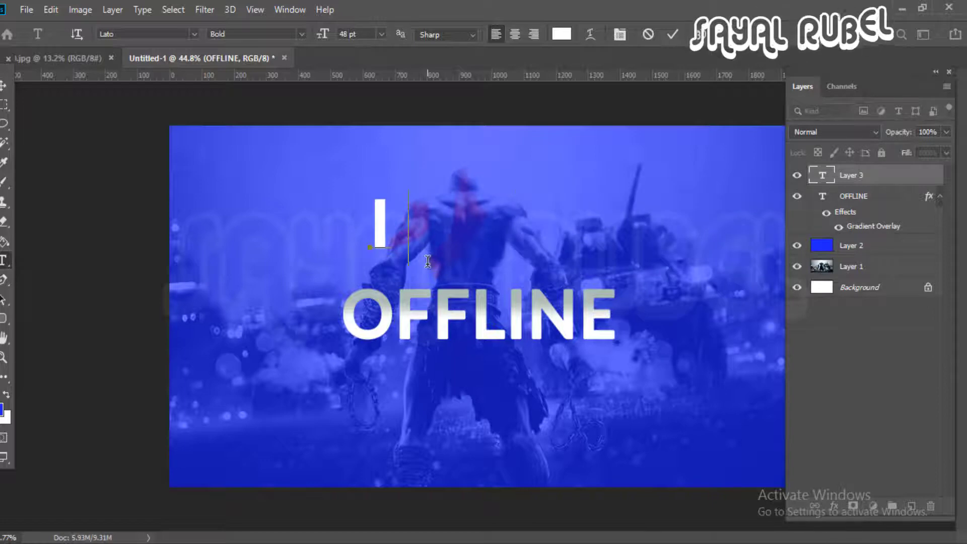
text(am currently)
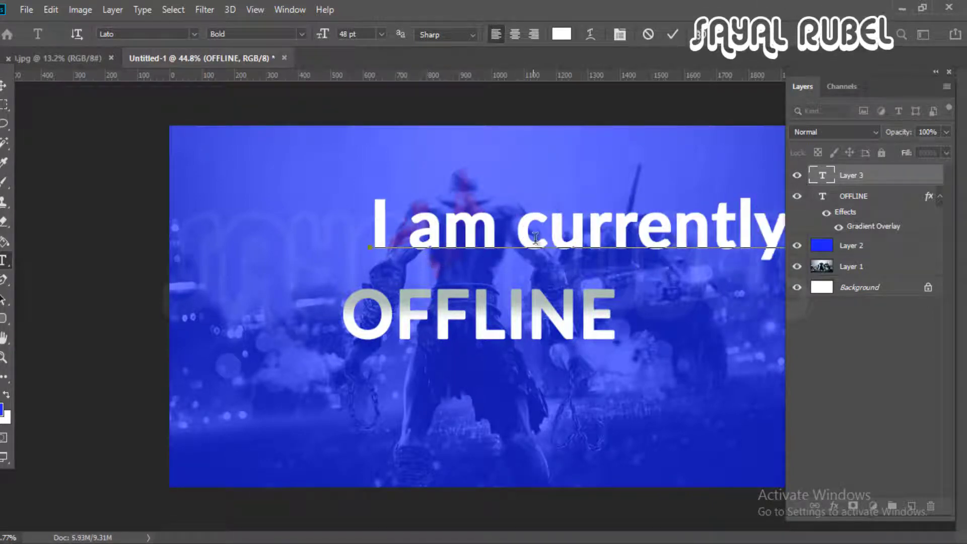
Step: Rewrite the new text line in capitals as "I AM CURRENTLY"
click(536, 237)
key(BackSpace)
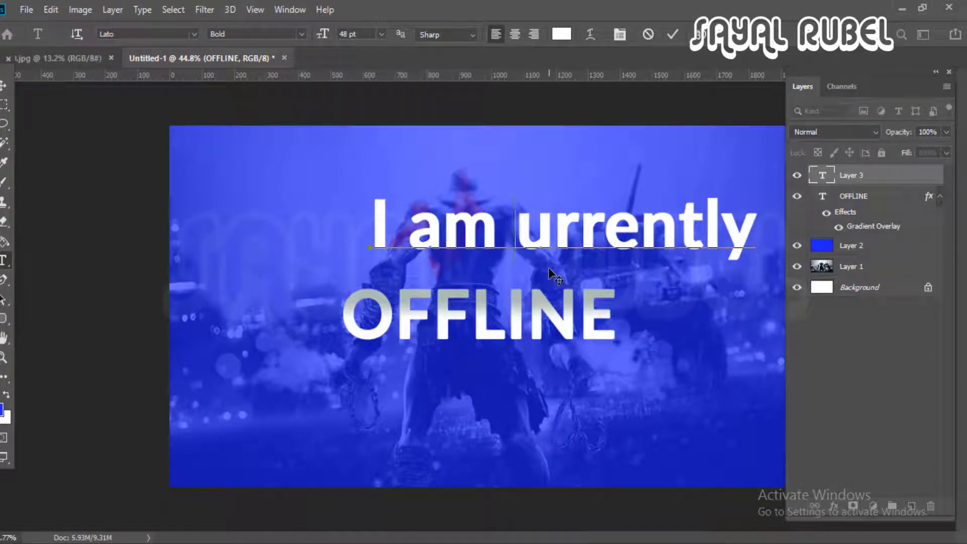
text(C)
scroll(554, 214, down, 2)
double_click(696, 247)
key(BackSpace)
key(BackSpace)
key(BackSpace)
key(BackSpace)
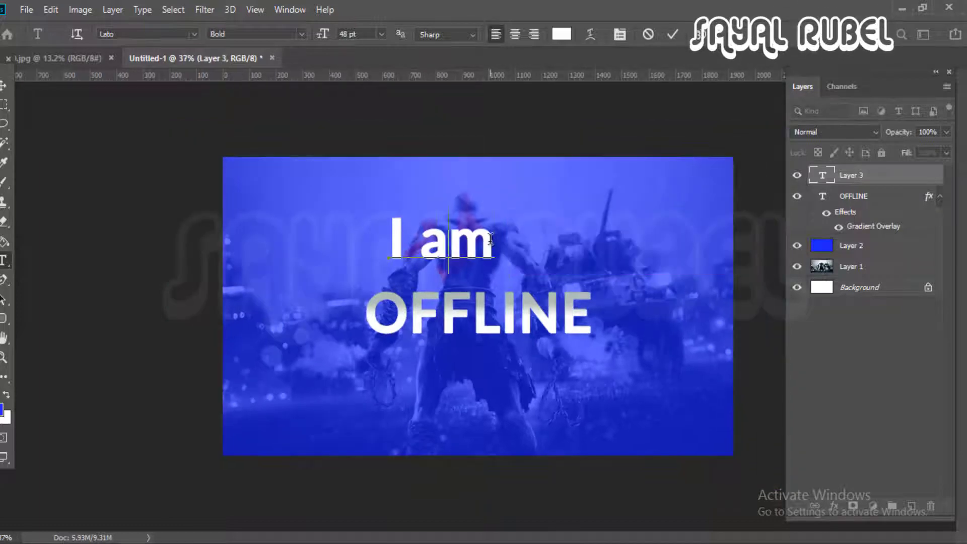
text(A)
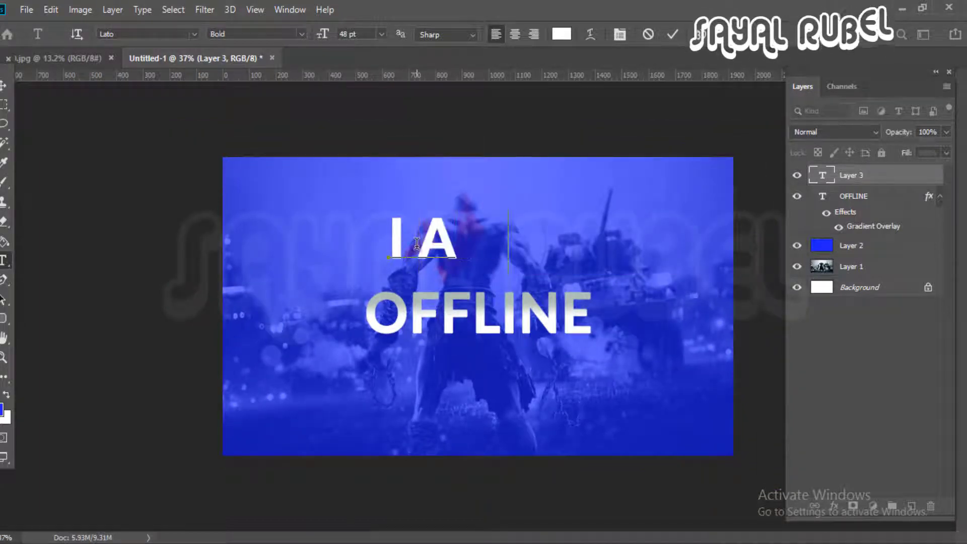
text(M CURREN)
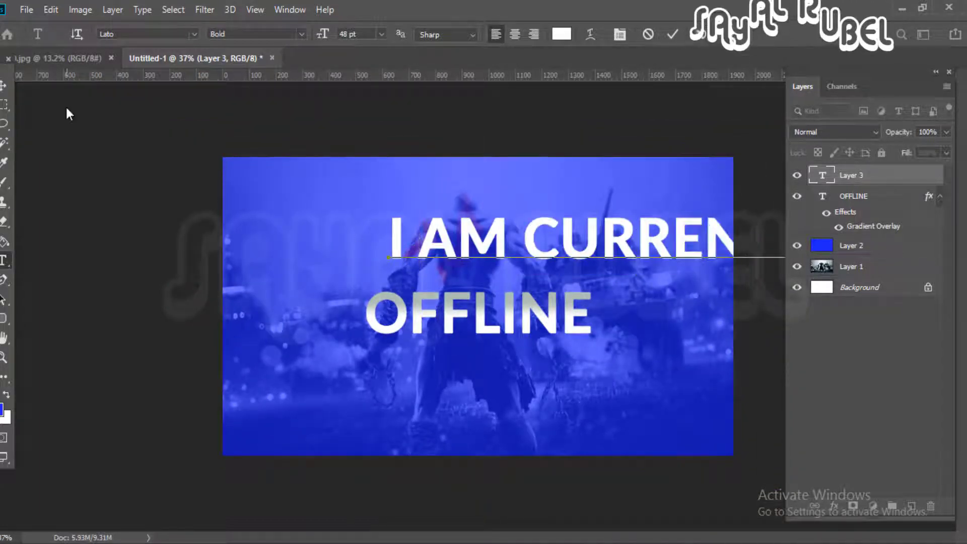
Step: Move the I AM CURRENTLY line toward the canvas's left edge and set its size to 24 pt
click(4, 85)
drag(445, 262, 365, 271)
double_click(366, 267)
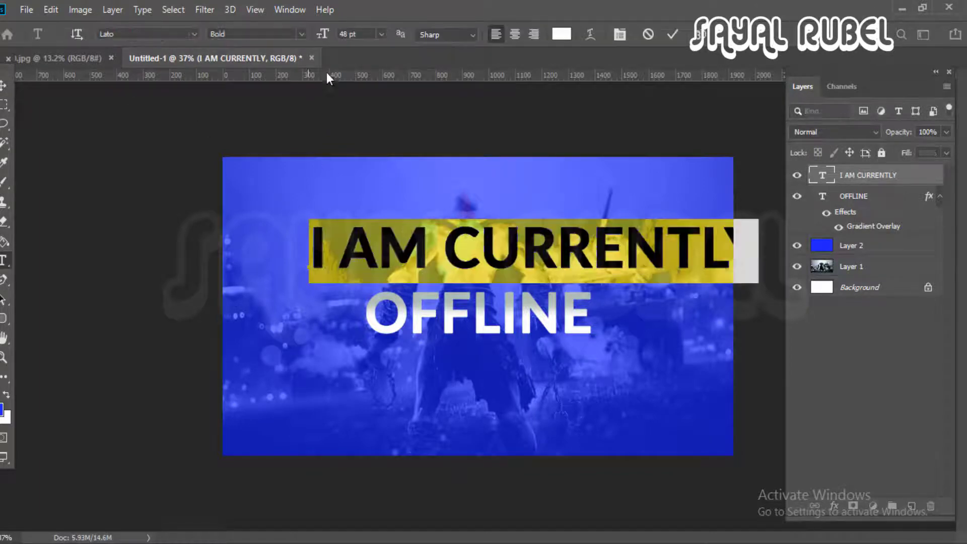
click(381, 34)
click(367, 167)
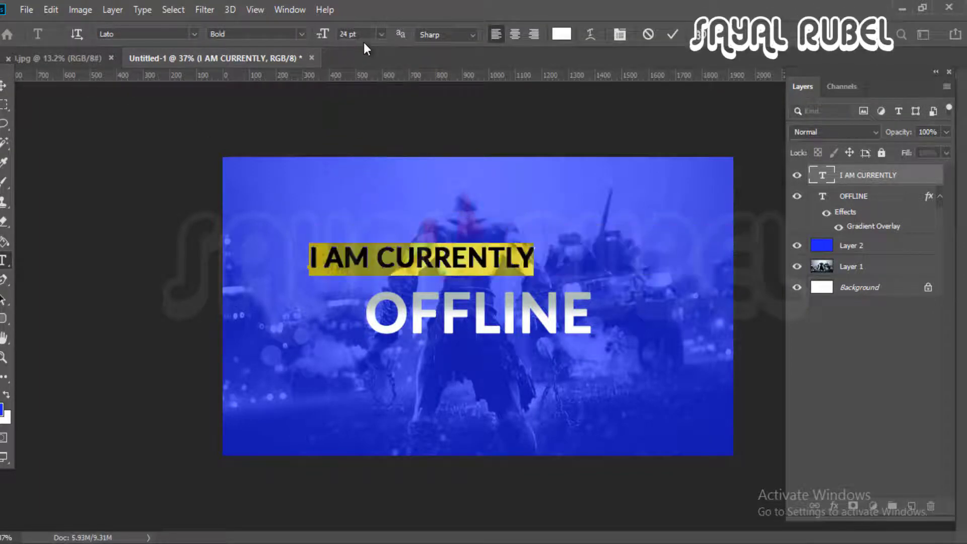
Step: Reduce the I AM CURRENTLY text size further and align the line above the start of OFFLINE
click(361, 36)
scroll(361, 40, down, 14)
click(3, 86)
scroll(404, 312, up, 4)
drag(348, 249, 446, 262)
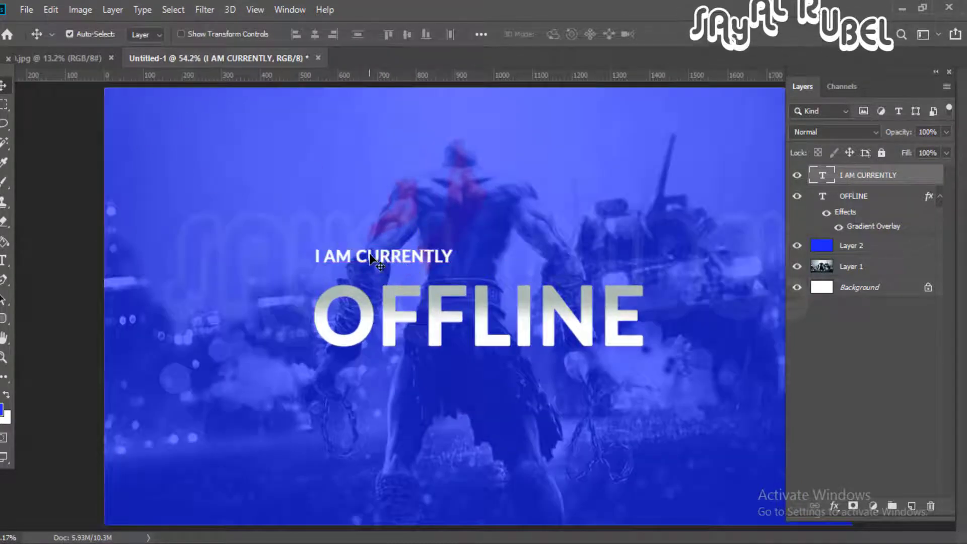
Step: Set the I AM CURRENTLY text size to 11 pt
double_click(370, 258)
scroll(371, 34, up, 4)
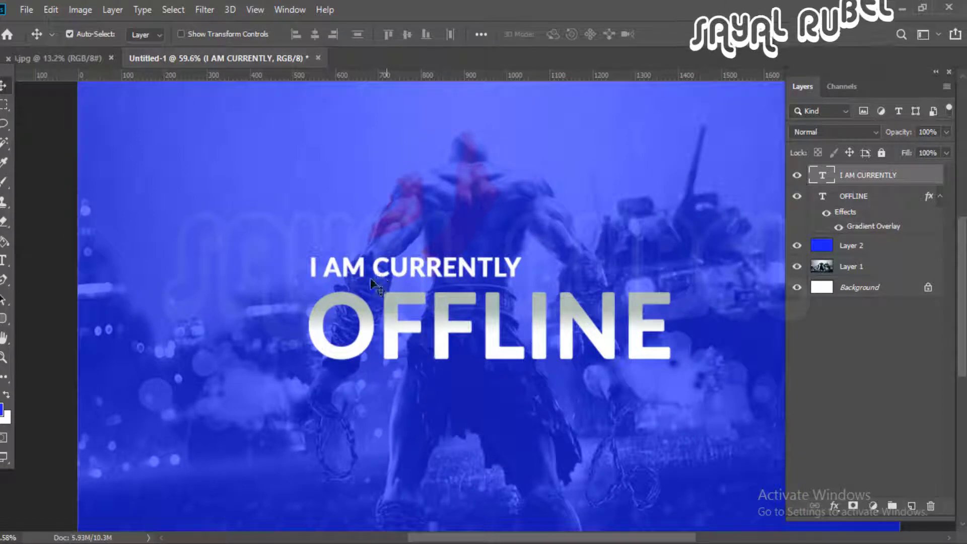
double_click(372, 275)
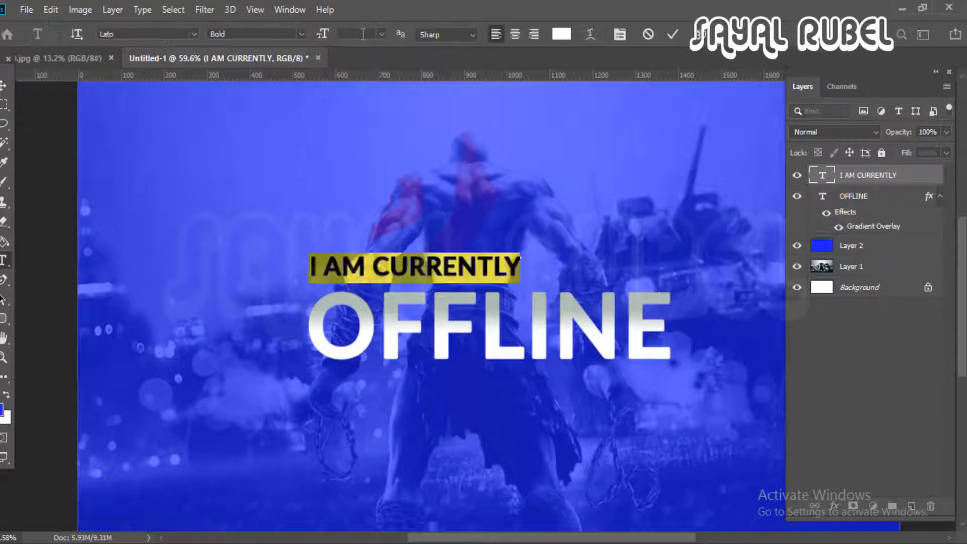
scroll(348, 34, down, 3)
key(ctrl+Return)
Step: Set the letter tracking of the I AM CURRENTLY text to 160
double_click(375, 272)
click(620, 37)
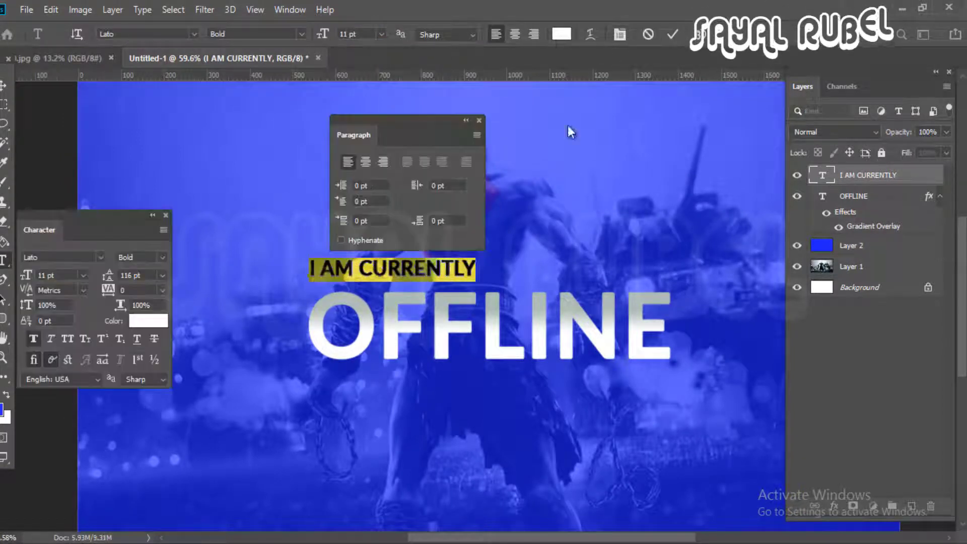
click(123, 290)
scroll(123, 290, up, 12)
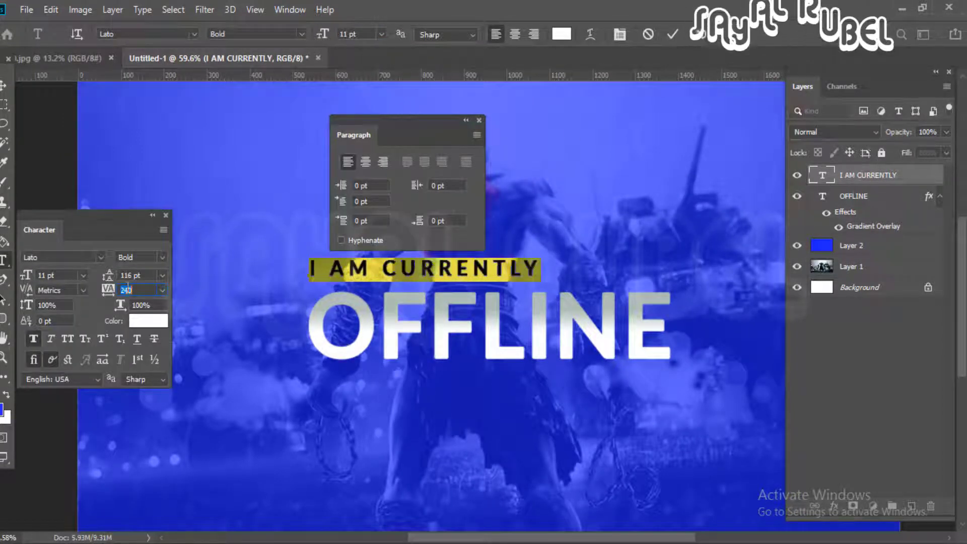
scroll(123, 291, down, 4)
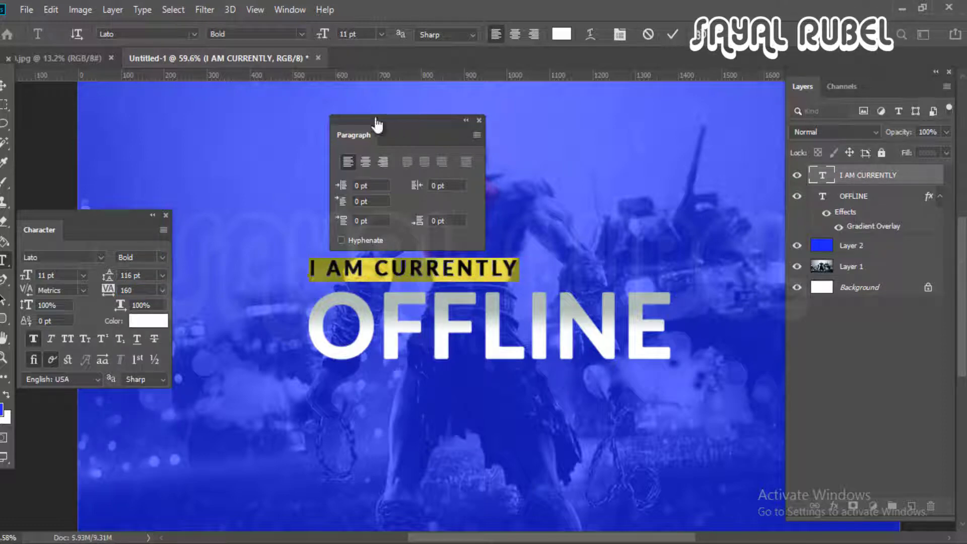
drag(375, 125, 202, 114)
key(ctrl+Return)
scroll(453, 276, down, 2)
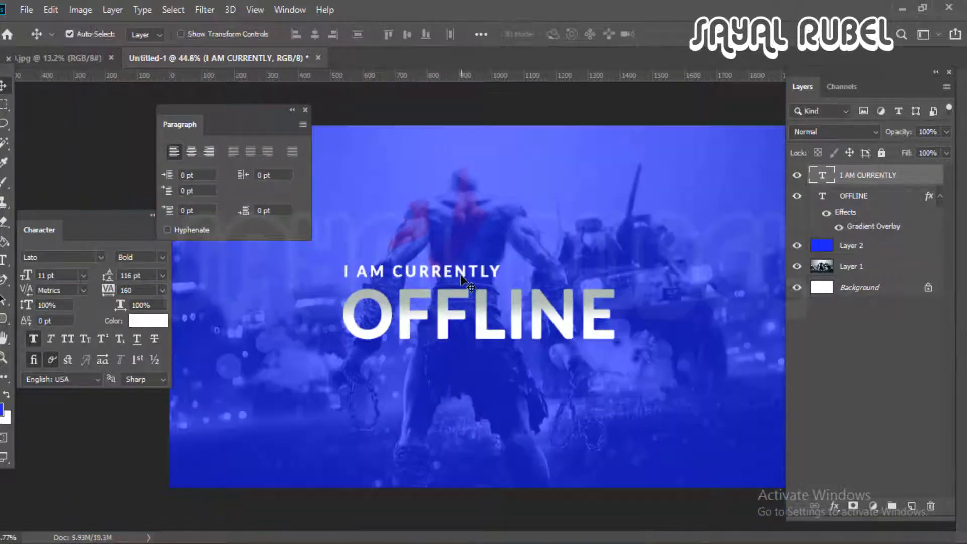
Step: Recolour the word CURRENTLY in the I AM CURRENTLY line to light cyan blue
double_click(461, 276)
drag(503, 272, 321, 293)
double_click(3, 411)
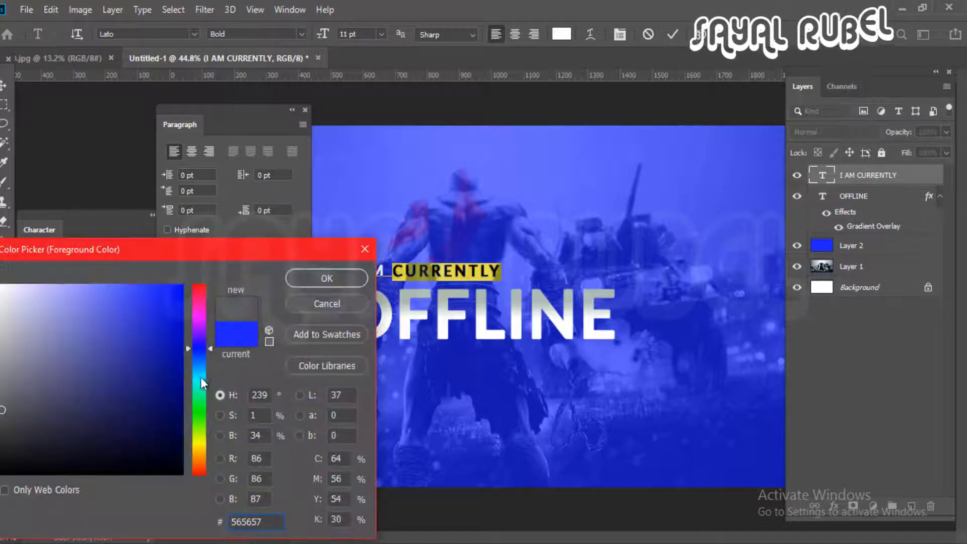
click(200, 376)
drag(135, 297, 138, 268)
click(334, 277)
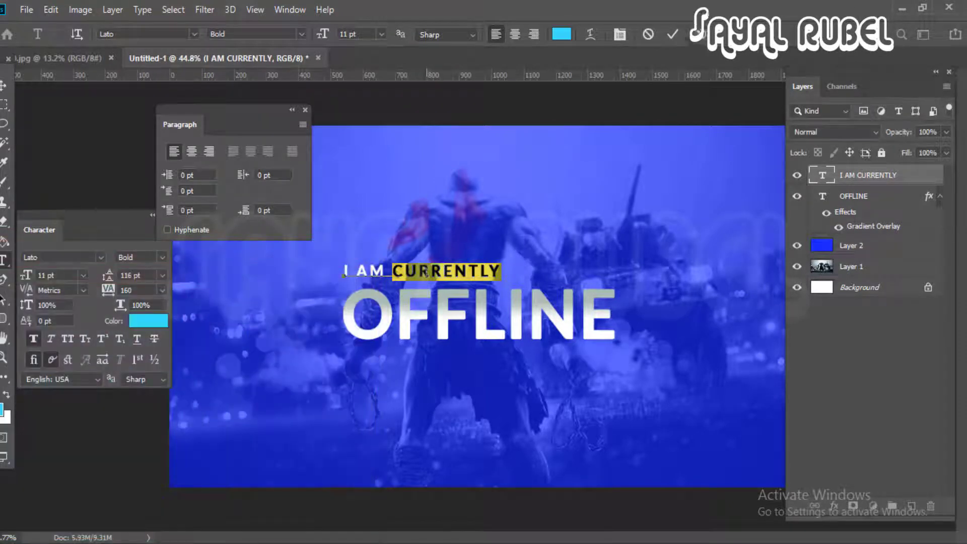
click(4, 86)
Step: Set the letter tracking of the whole I AM CURRENTLY line to 0
double_click(456, 272)
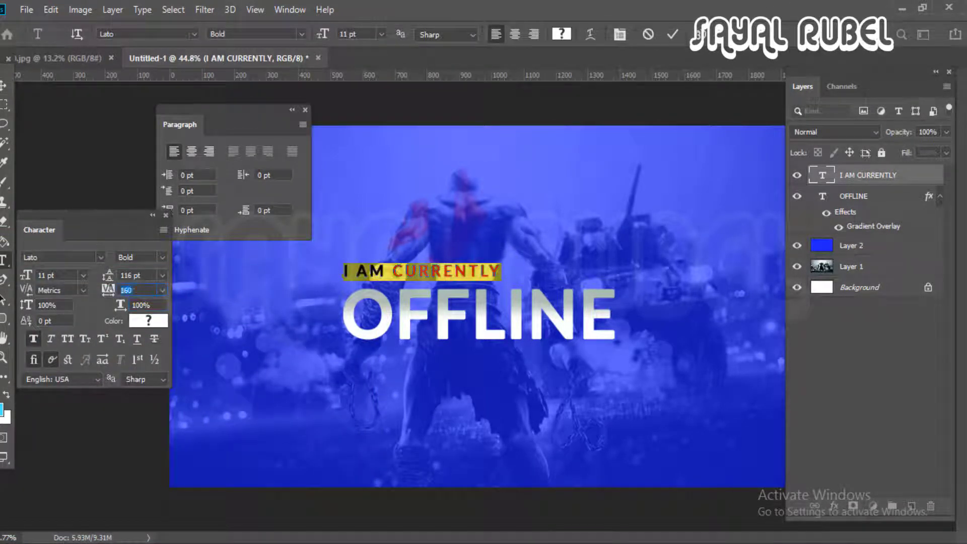
drag(110, 287, 84, 289)
text(0)
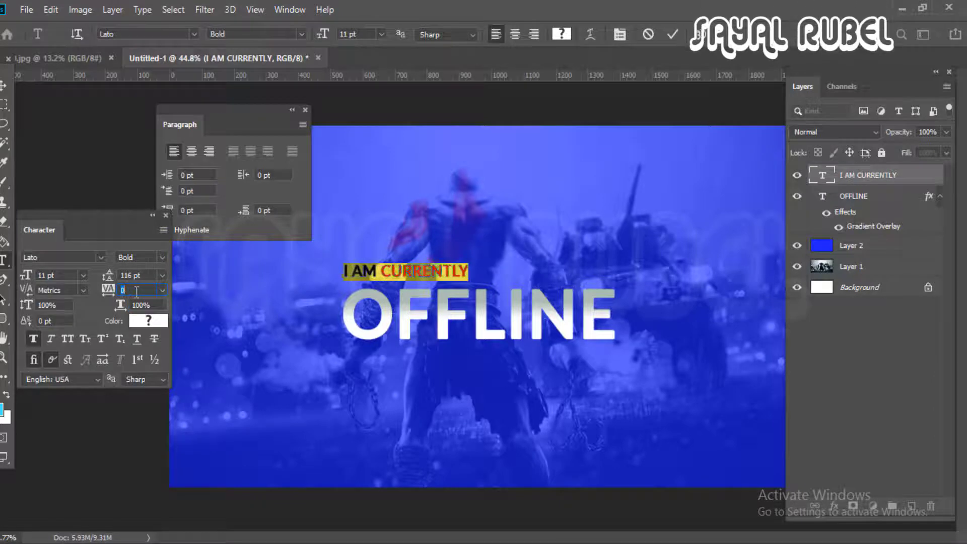
click(5, 86)
Step: Duplicate the I AM CURRENTLY line below the right half of OFFLINE and rewrite the copy as "CHECK SHECDULE BELOW" in white
scroll(427, 332, down, 1)
scroll(427, 332, up, 3)
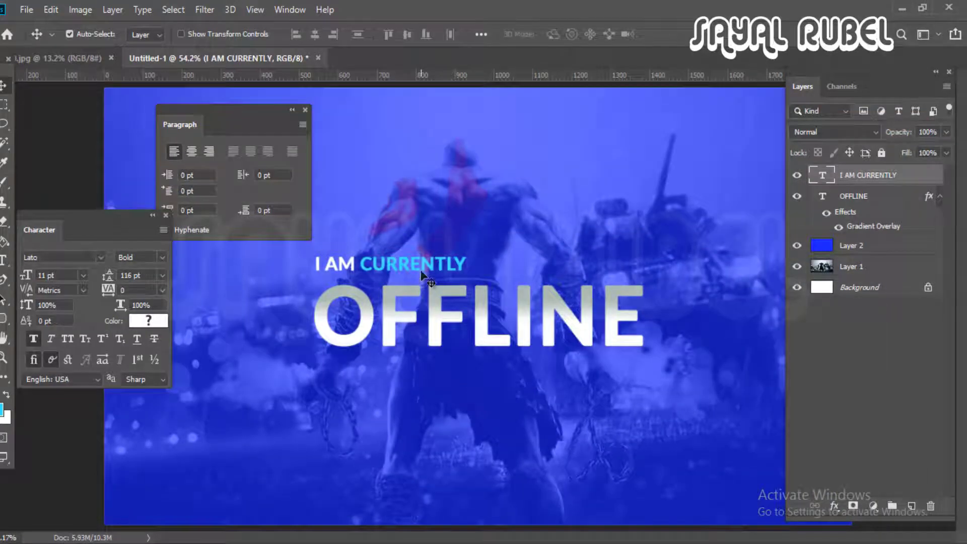
drag(423, 266, 613, 353)
scroll(431, 291, down, 1)
text(t)
text(CHECK SHECDULE BELOW)
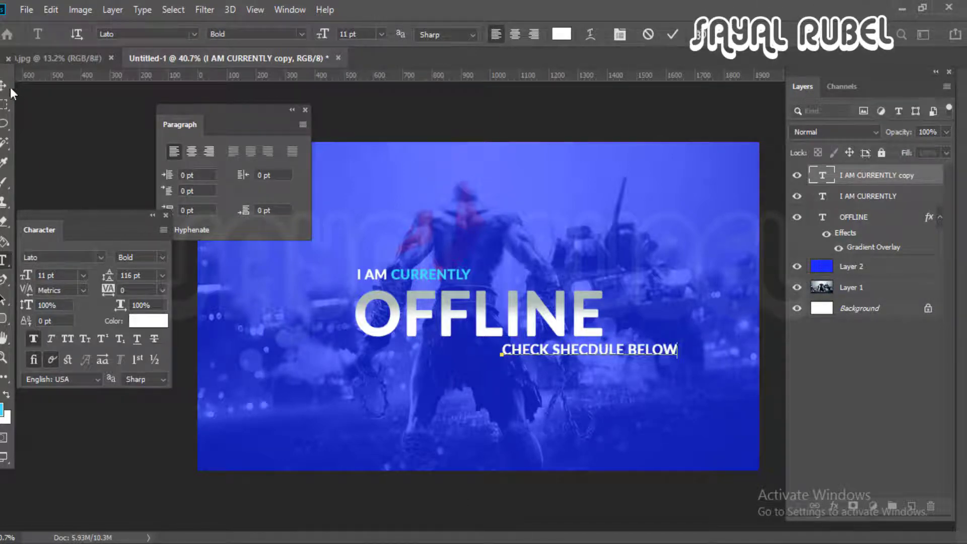
click(6, 87)
Step: Shift the CHECK SHECDULE BELOW line slightly left under OFFLINE and set its text size to 8 pt
scroll(578, 367, up, 3)
drag(588, 371, 558, 371)
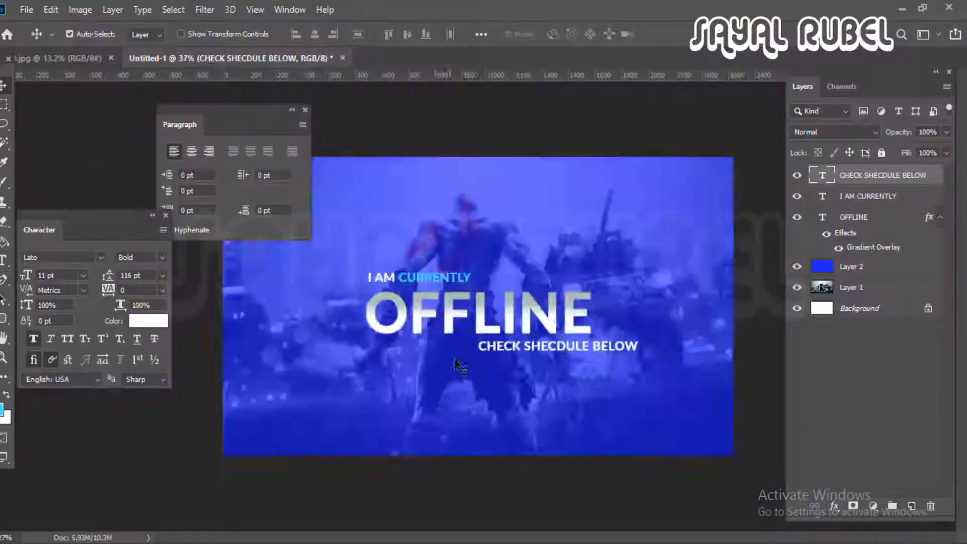
double_click(561, 353)
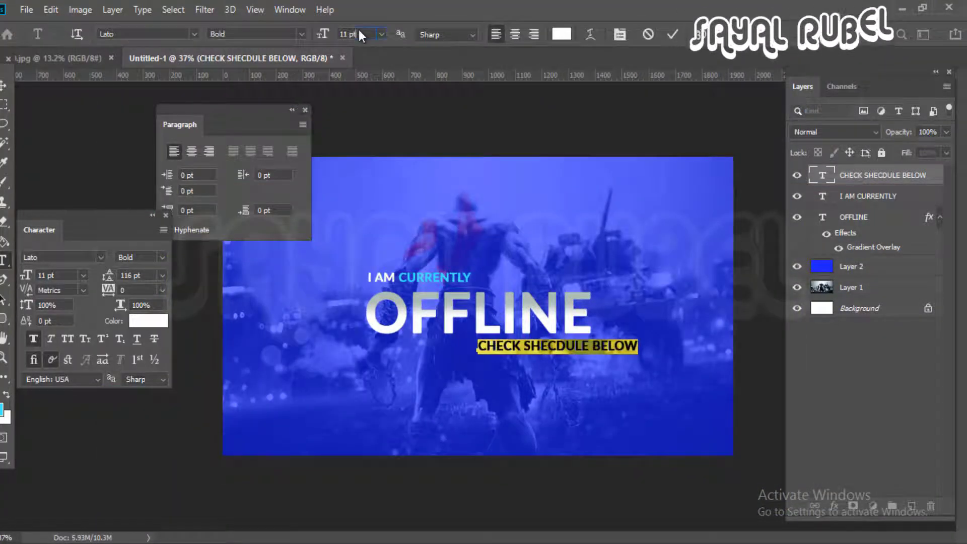
key(Return)
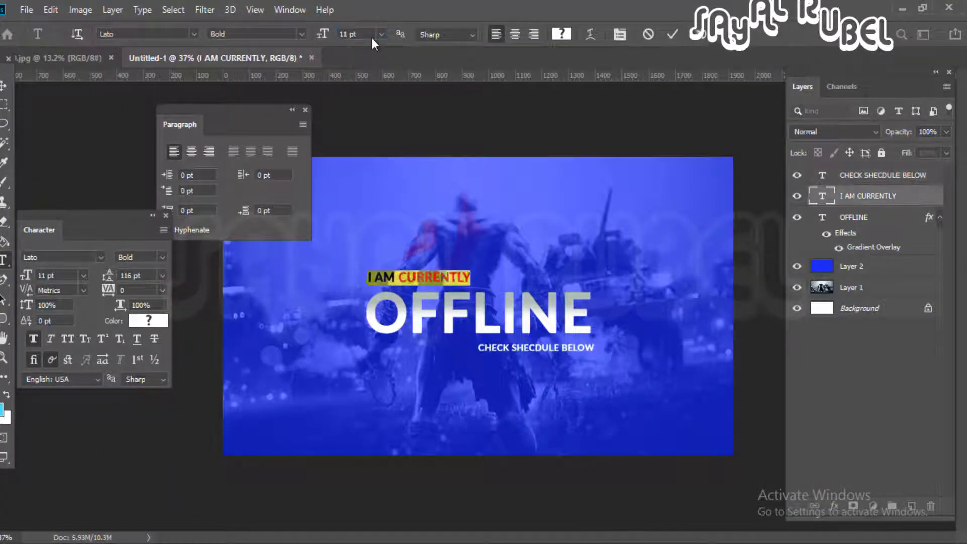
Step: Set the I AM CURRENTLY text size to 8 pt and move the line down closer to OFFLINE
click(364, 35)
scroll(364, 35, down, 1)
click(505, 346)
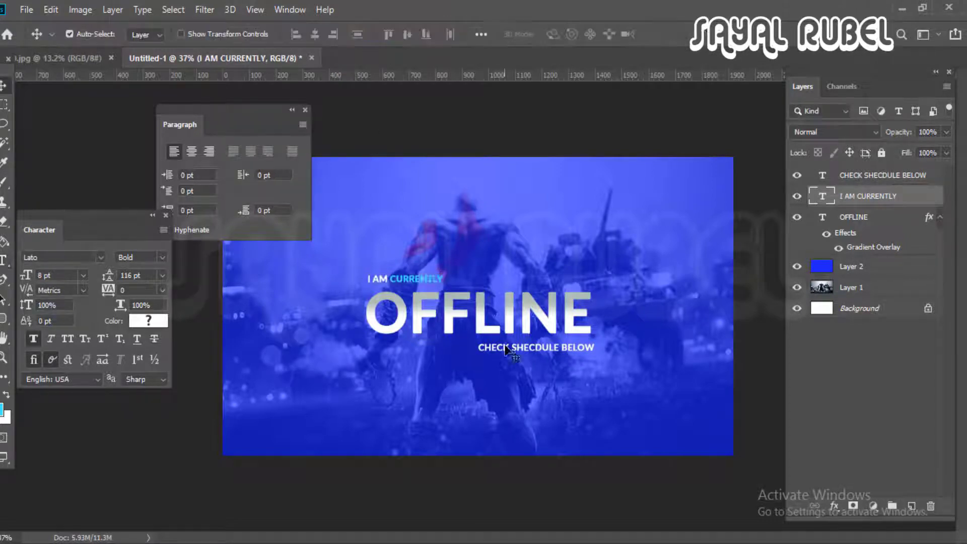
drag(429, 279, 429, 285)
Step: Nudge the CHECK SHECDULE BELOW line up, closer beneath the right end of OFFLINE
click(530, 351)
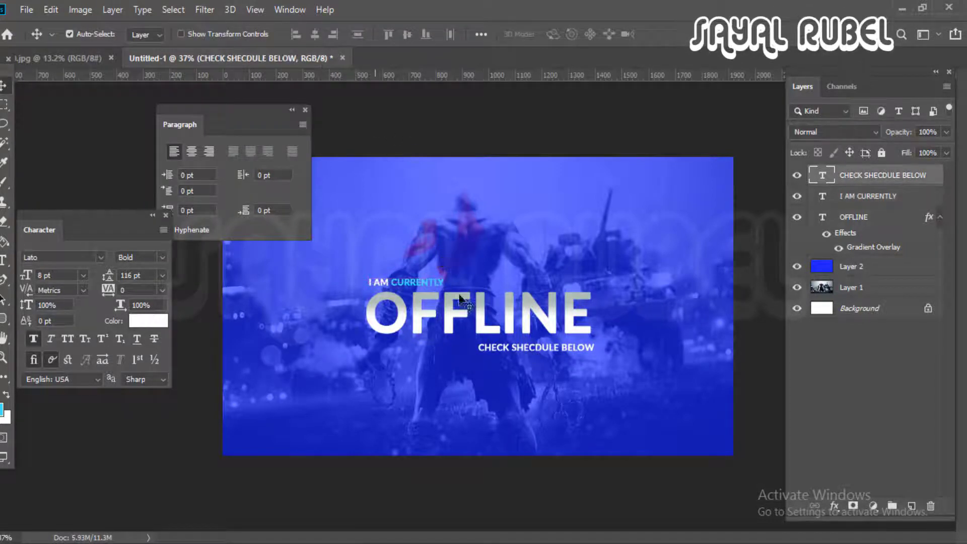
double_click(506, 349)
click(360, 35)
click(385, 280)
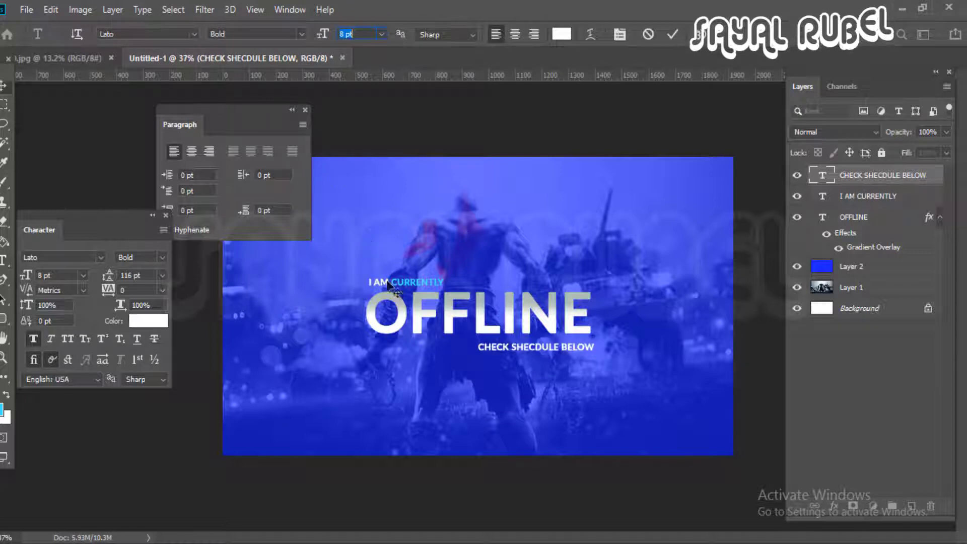
double_click(386, 281)
click(527, 346)
drag(530, 349, 528, 345)
Step: Recolour the word SHECDULE in the lower text line with the light cyan foreground colour
scroll(574, 359, up, 5)
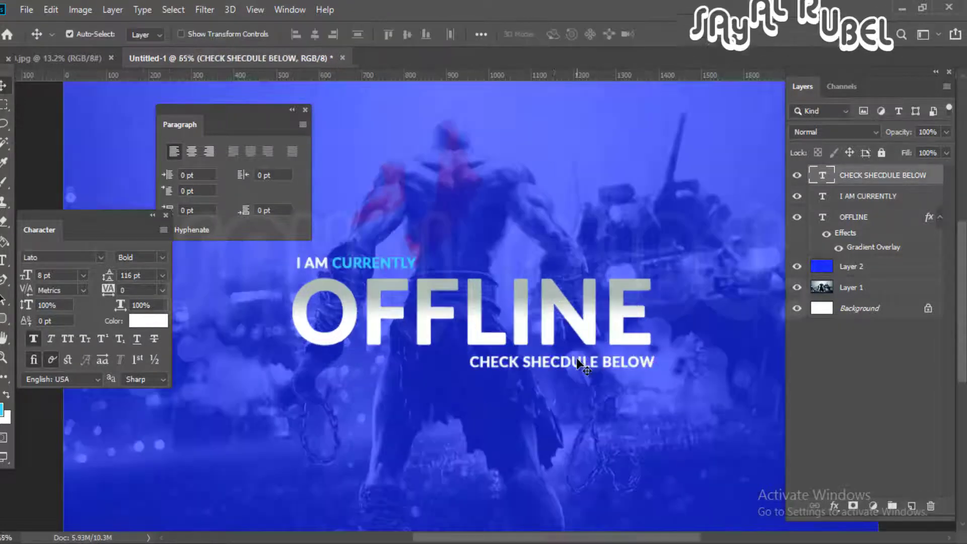
double_click(609, 367)
double_click(509, 364)
key(alt+BackSpace)
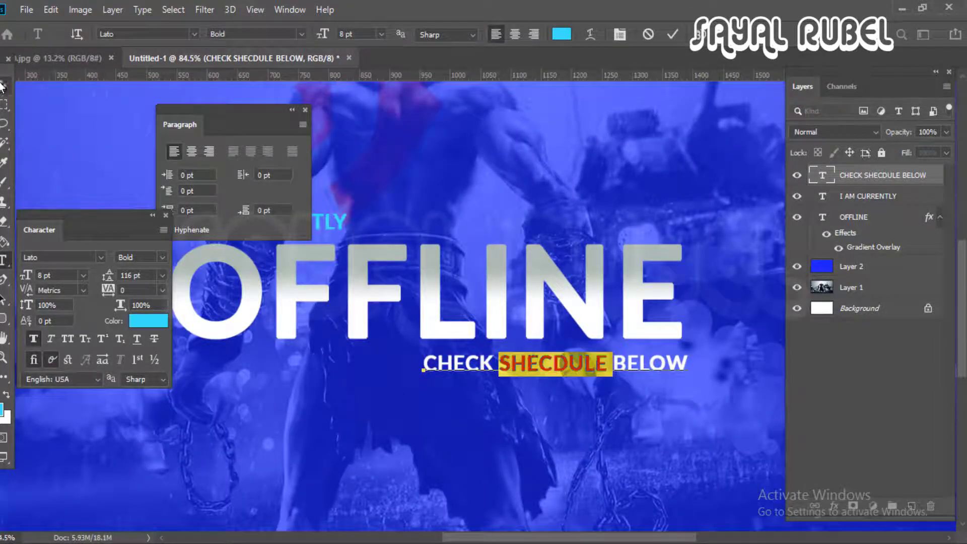
click(4, 86)
scroll(577, 372, down, 3)
scroll(514, 390, down, 2)
scroll(505, 388, up, 3)
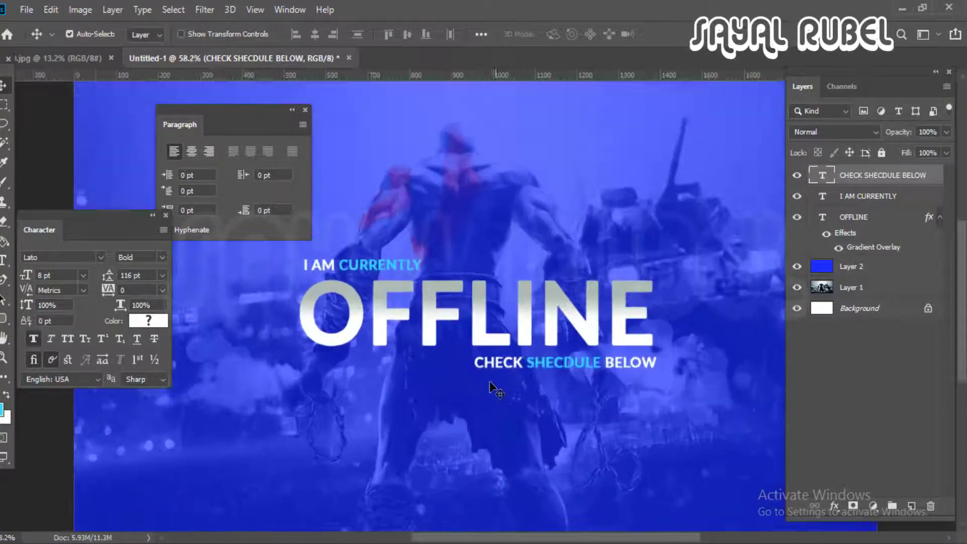
scroll(497, 391, down, 1)
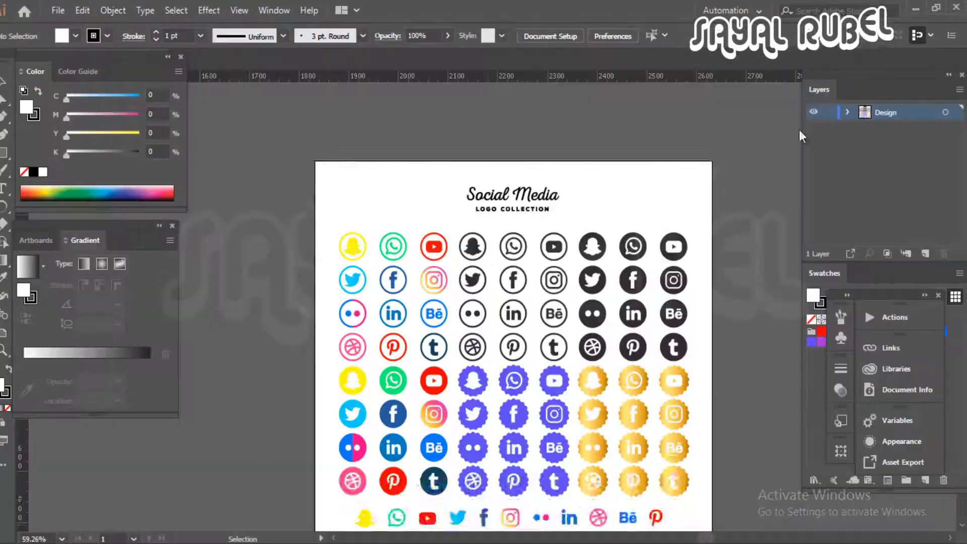
Step: In Illustrator, select the black outlined YouTube, Twitter, Facebook and Instagram icons and move them off the artboard to its right
scroll(463, 325, up, 2)
scroll(463, 325, up, 3)
drag(529, 272, 527, 187)
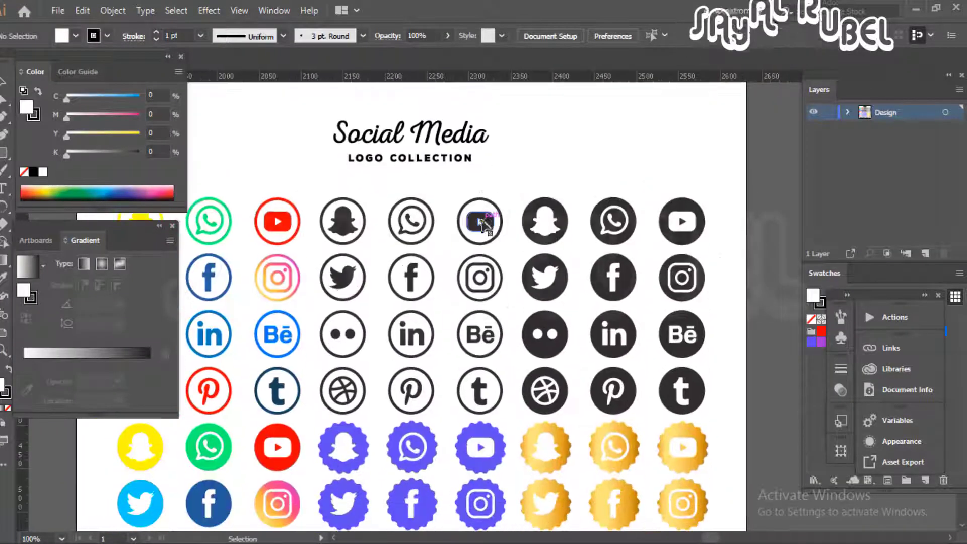
click(480, 221)
shift+click(411, 259)
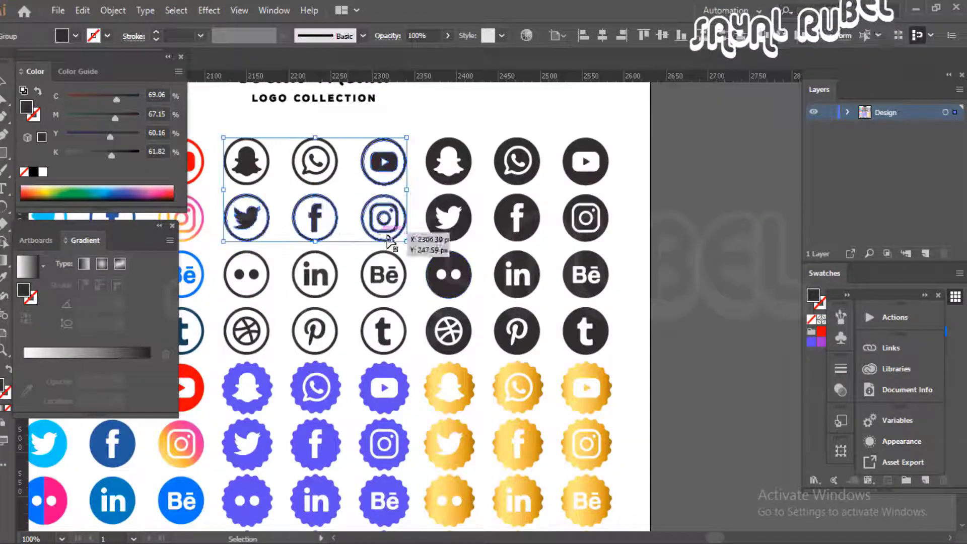
drag(378, 233, 756, 243)
drag(649, 253, 488, 257)
drag(599, 244, 683, 282)
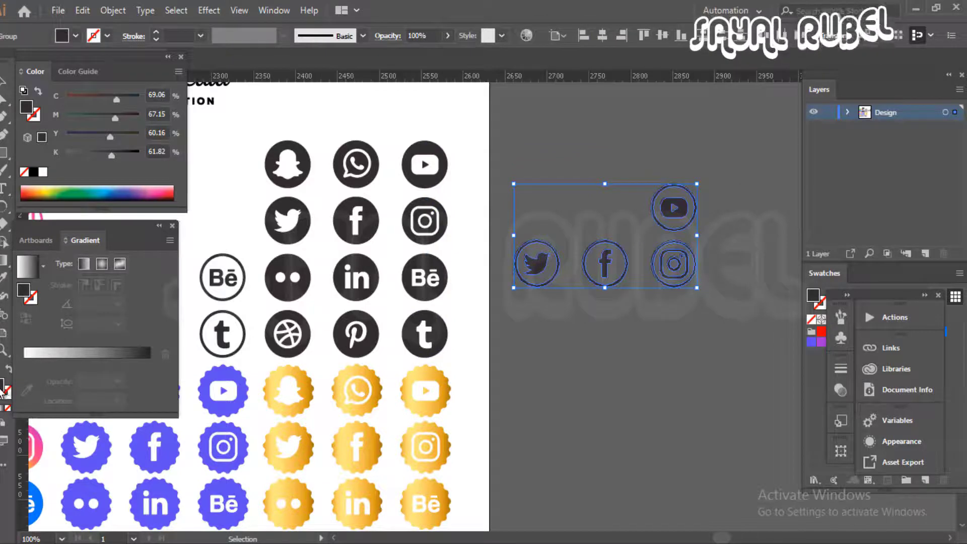
Step: Fill the four separated social media icons with the white swatch
click(808, 310)
click(872, 343)
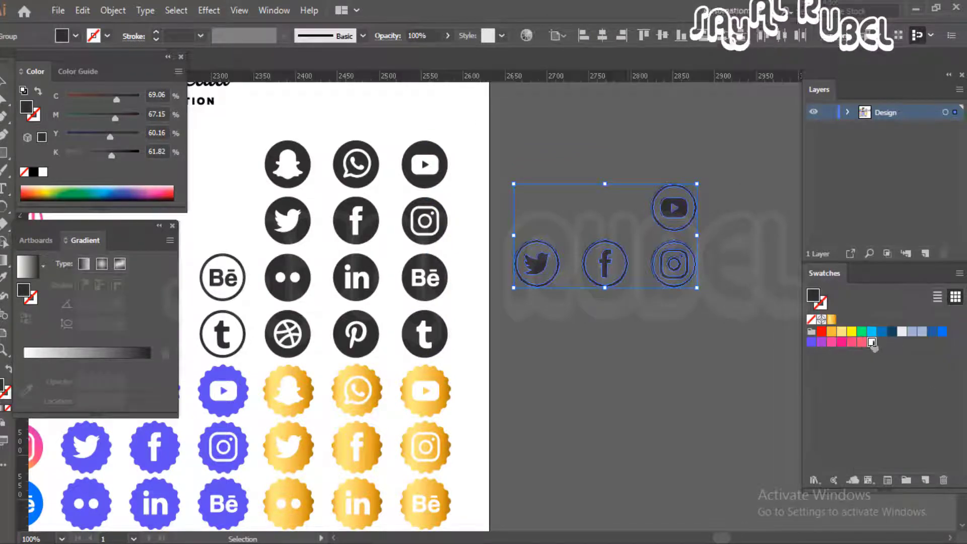
click(523, 302)
drag(589, 316, 582, 244)
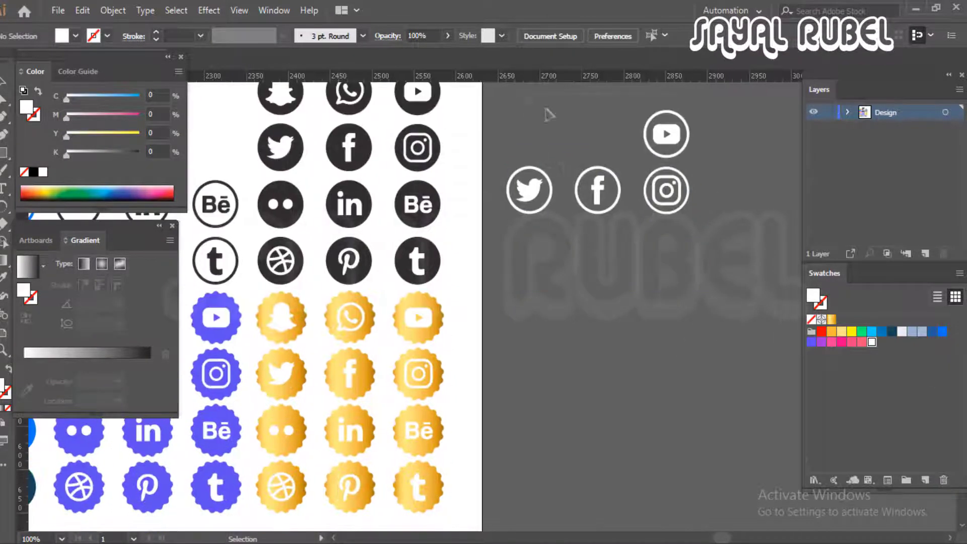
Step: Copy the four white icons into the Untitled-1 document in Photoshop, placing them as a vector smart object
drag(545, 111, 587, 194)
drag(498, 131, 553, 169)
drag(524, 114, 650, 198)
drag(606, 324, 655, 197)
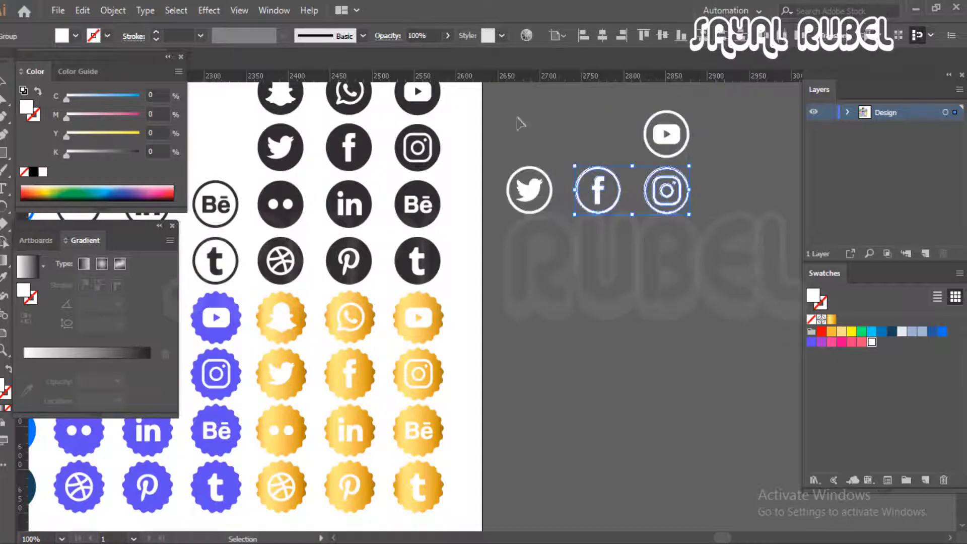
drag(521, 118, 419, 391)
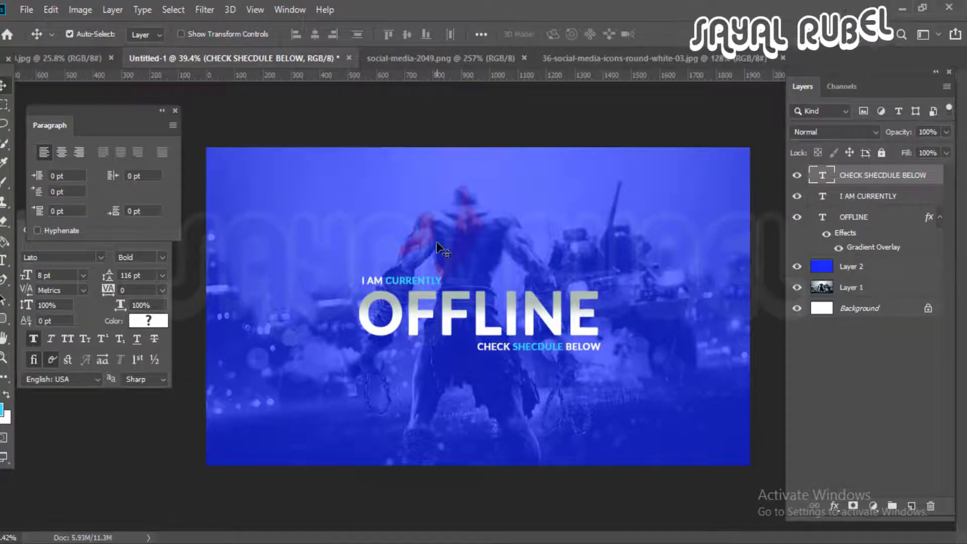
drag(446, 291, 437, 282)
scroll(437, 282, up, 5)
scroll(438, 282, down, 3)
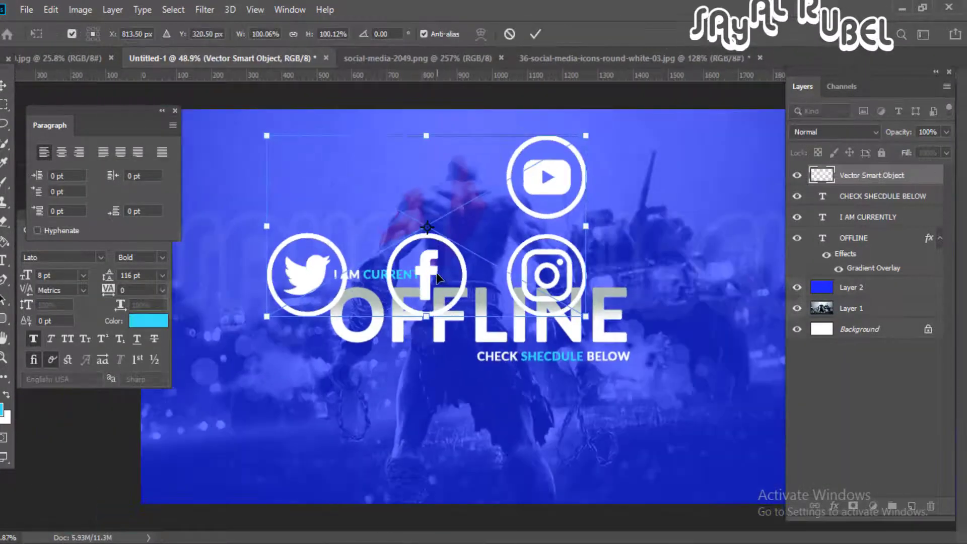
key(Return)
Step: Select the Twitter icon with the Lasso tool and copy it from the smart object onto its own layer
key(l)
drag(250, 221, 358, 257)
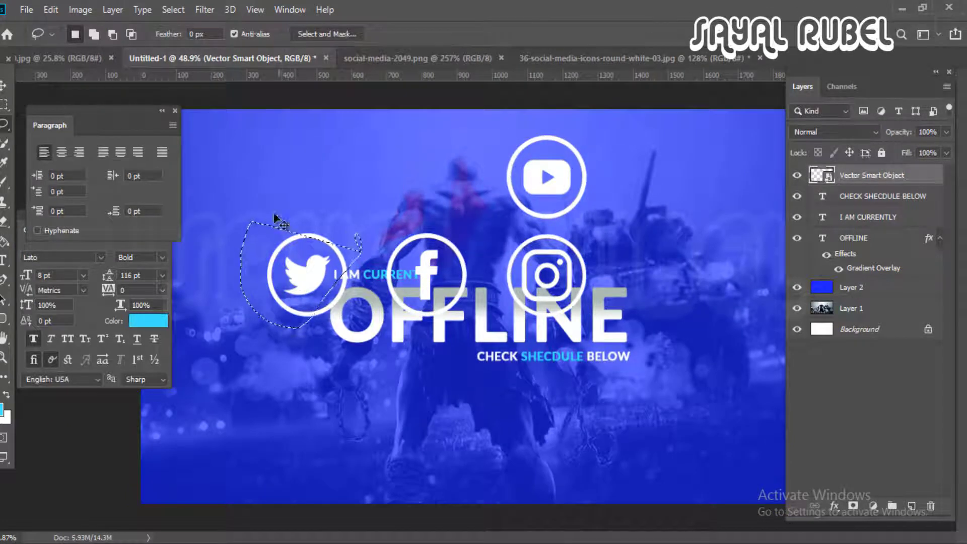
mouse_move(291, 220)
mouse_down()
mouse_move(349, 213)
mouse_move(292, 219)
mouse_up()
key(v)
drag(303, 318, 307, 351)
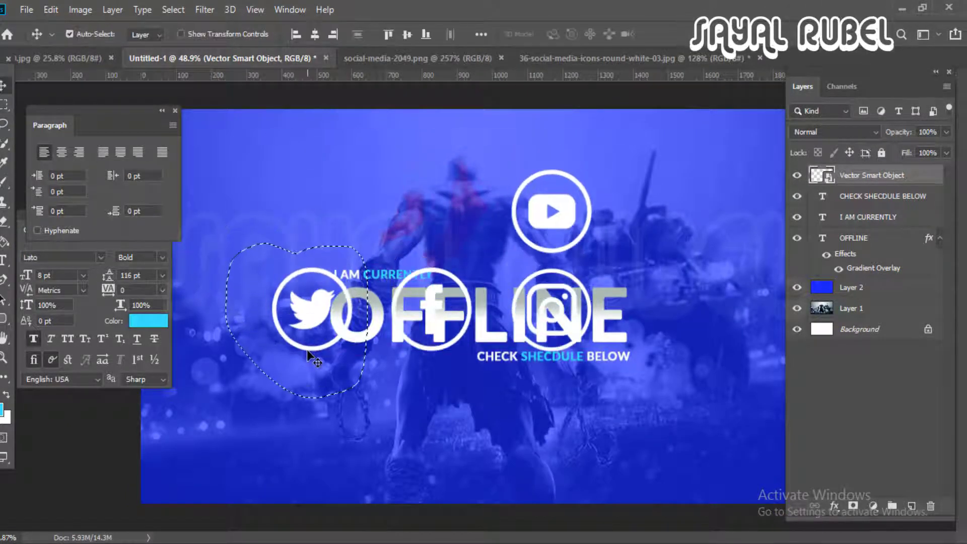
key(ctrl+z)
key(ctrl+j)
Step: Lasso the Facebook icon and copy it from the Vector Smart Object layer onto its own layer
key(l)
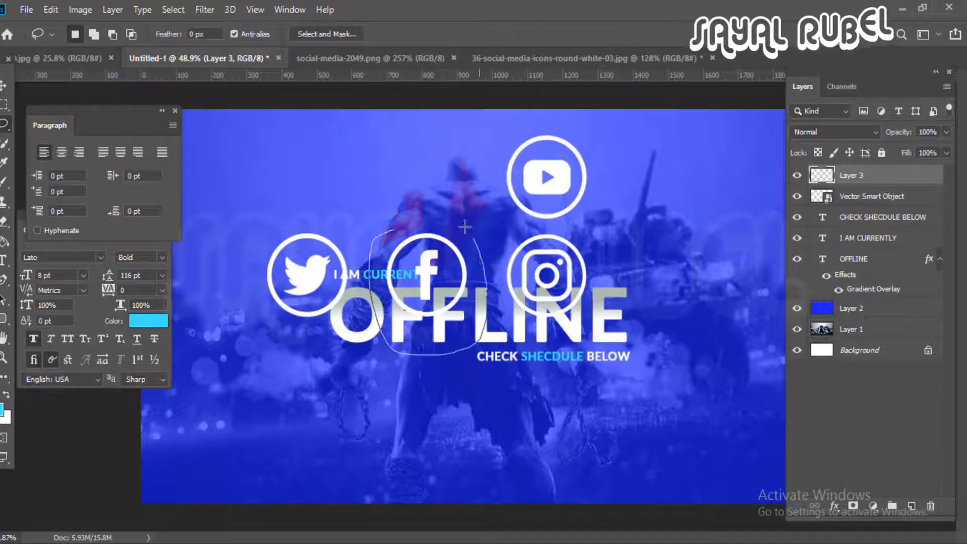
drag(465, 226, 398, 226)
key(ctrl+j)
click(459, 219)
click(841, 199)
key(ctrl+j)
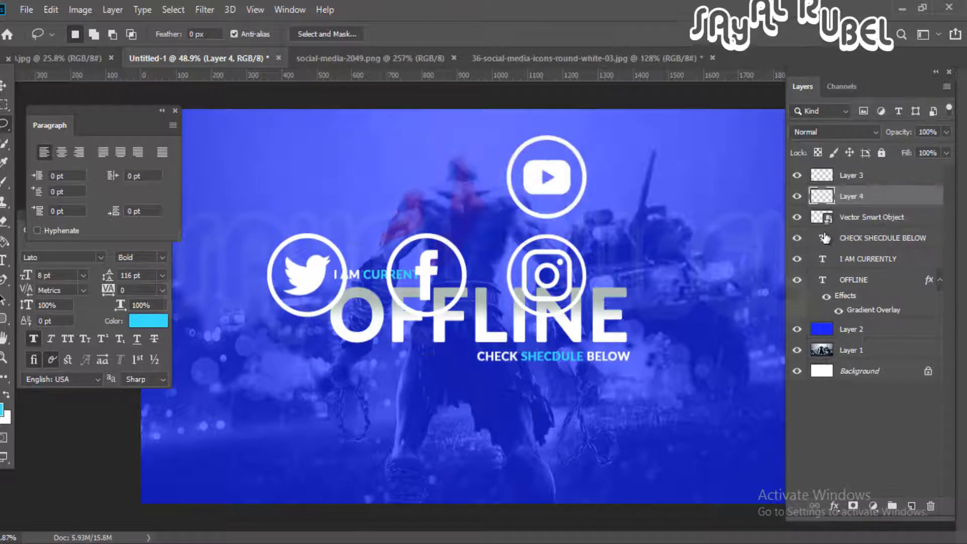
Step: Lasso the Instagram and YouTube icons in turn and copy each from the Vector Smart Object layer onto its own layer
drag(580, 232, 504, 236)
click(832, 217)
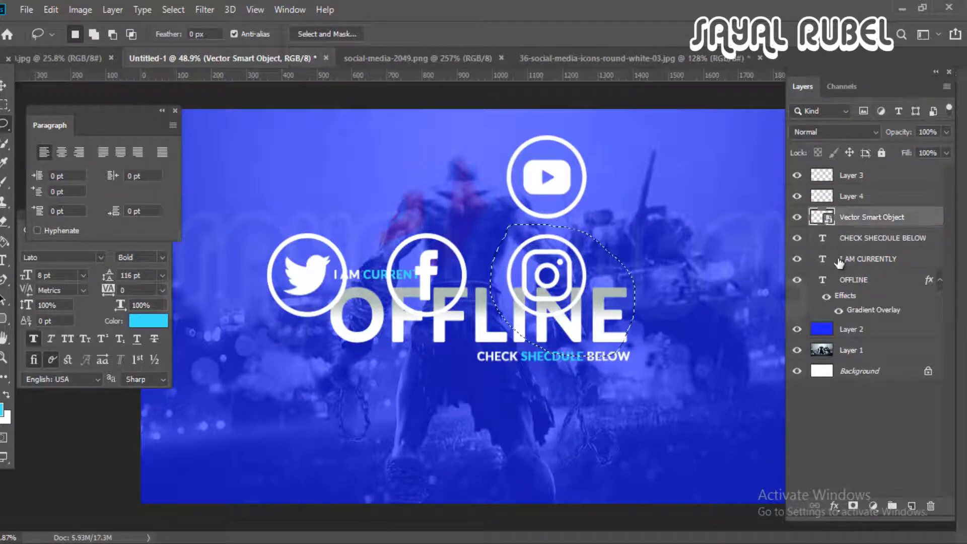
key(ctrl+j)
click(832, 237)
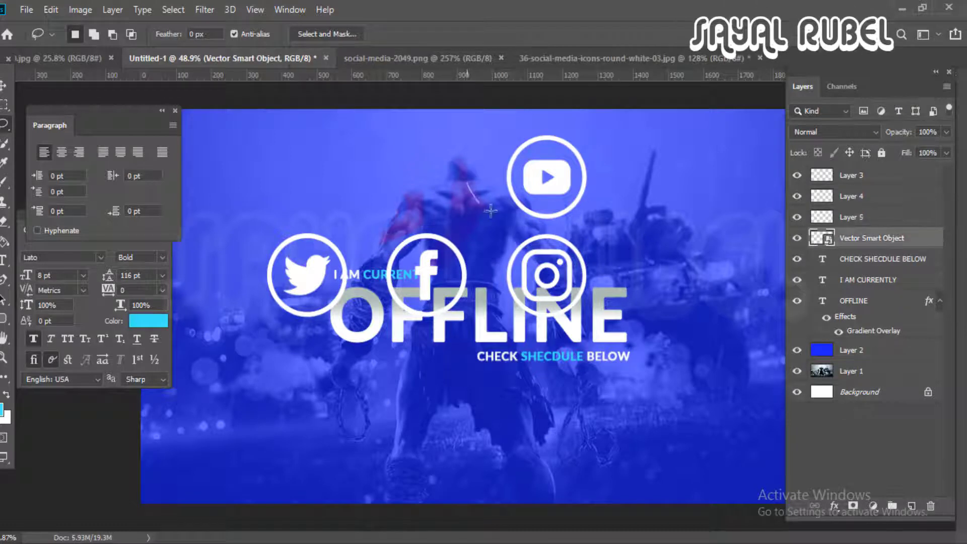
key(ctrl+j)
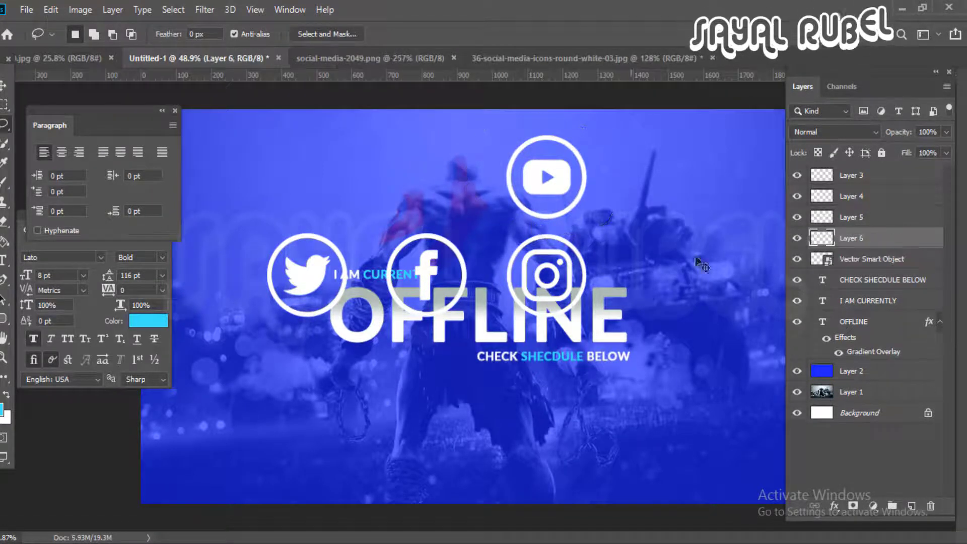
Step: Hide the Vector Smart Object layer and move the Twitter, Facebook, YouTube and Instagram icons into a loose row below the headline text
click(4, 86)
scroll(369, 279, up, 4)
drag(310, 259, 310, 371)
drag(332, 434, 380, 340)
click(400, 264)
key(ctrl+0)
drag(432, 315, 414, 411)
drag(536, 236, 515, 443)
drag(561, 299, 638, 406)
Step: Lower the Facebook icon slightly so it sits closer in line with the other three icons
scroll(455, 337, up, 4)
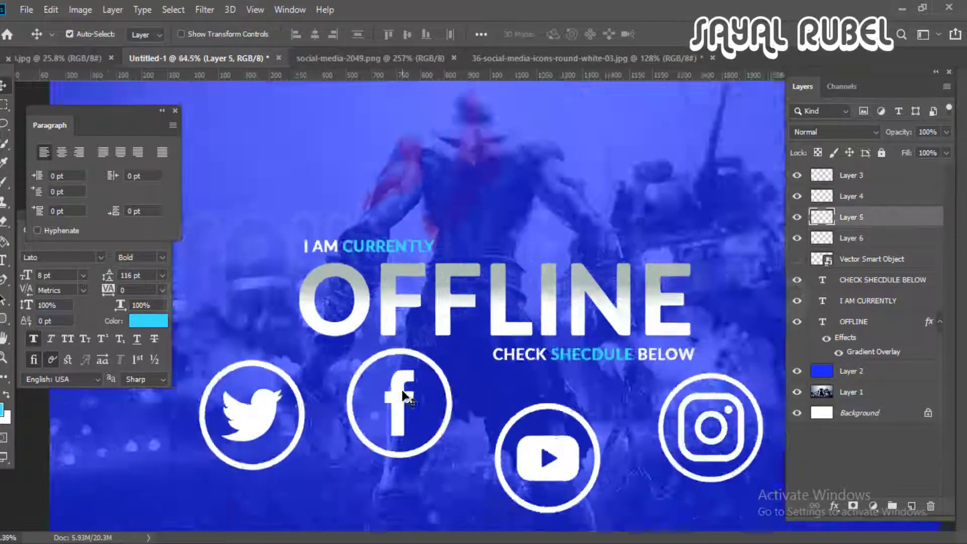
scroll(353, 438, up, 2)
drag(344, 444, 458, 372)
click(359, 347)
scroll(391, 330, down, 2)
scroll(389, 327, down, 3)
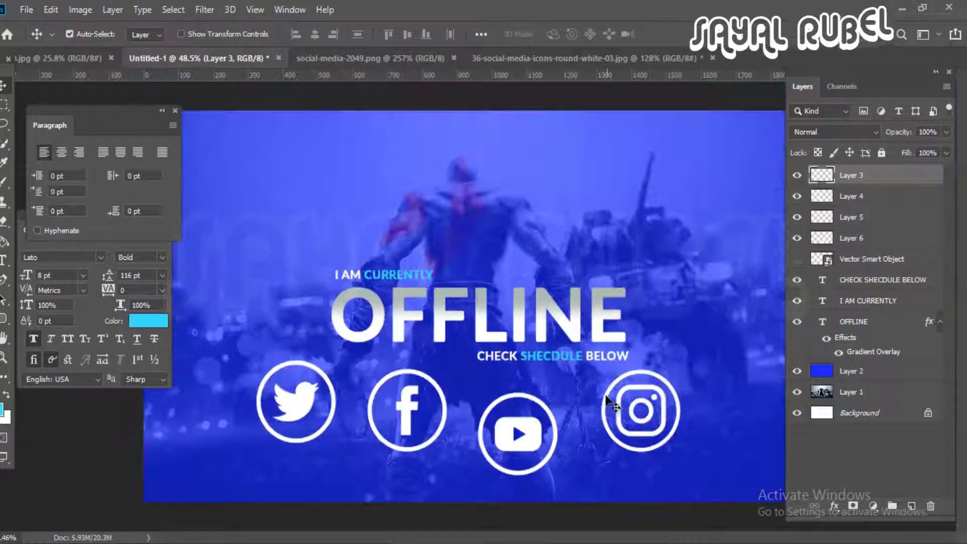
click(607, 398)
shift+click(549, 416)
shift+click(437, 425)
drag(327, 412, 330, 421)
key(ctrl+z)
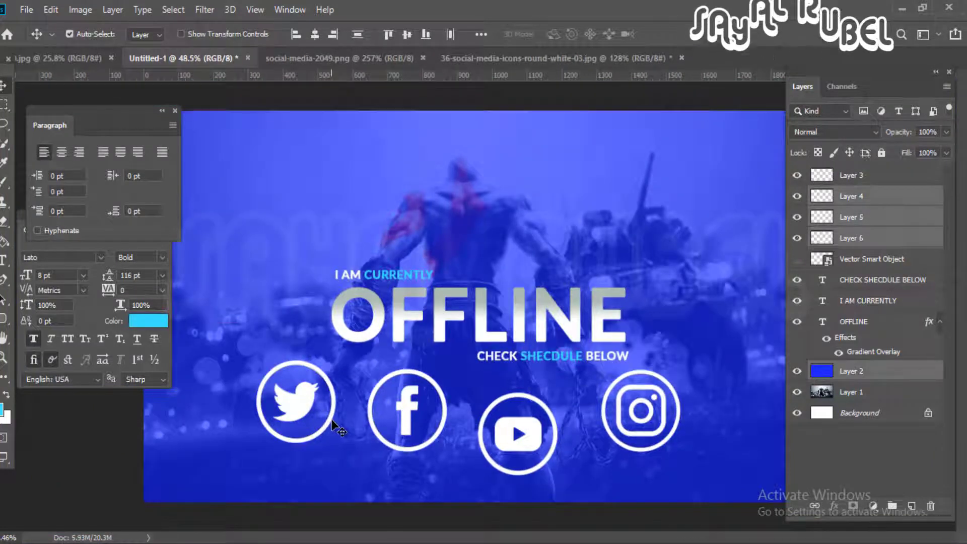
shift+click(331, 422)
key(ctrl+t)
scroll(616, 430, down, 2)
key(Escape)
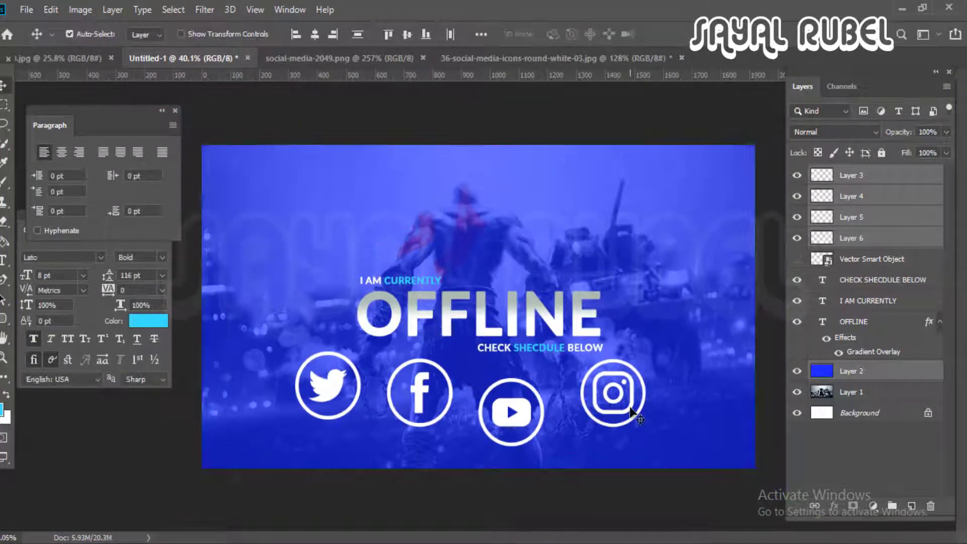
shift+click(521, 416)
shift+click(422, 398)
shift+click(337, 388)
key(ctrl+t)
key(alt+space)
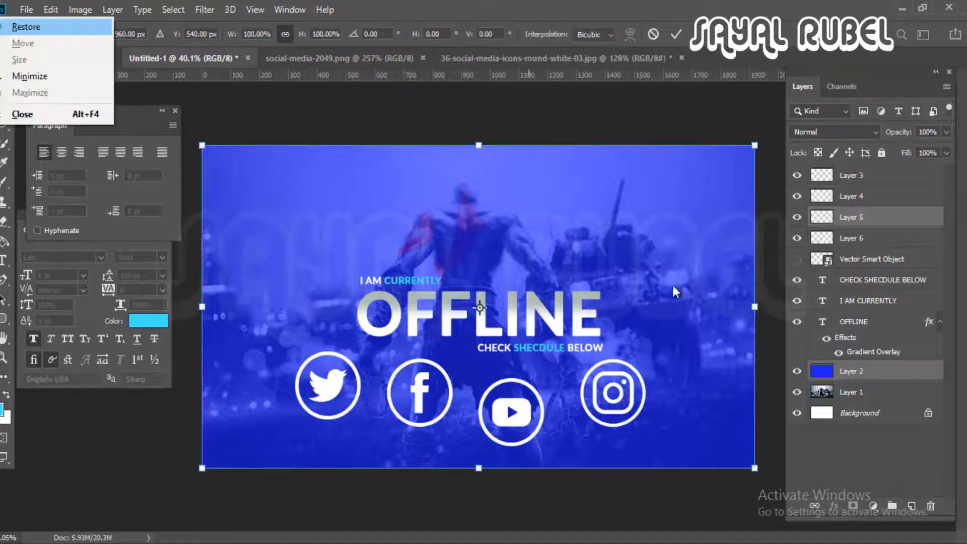
click(860, 372)
Step: Select the four icon layers, Layer 3 to Layer 6, and scale them down together to about half size
click(827, 240)
shift+click(826, 219)
shift+click(829, 179)
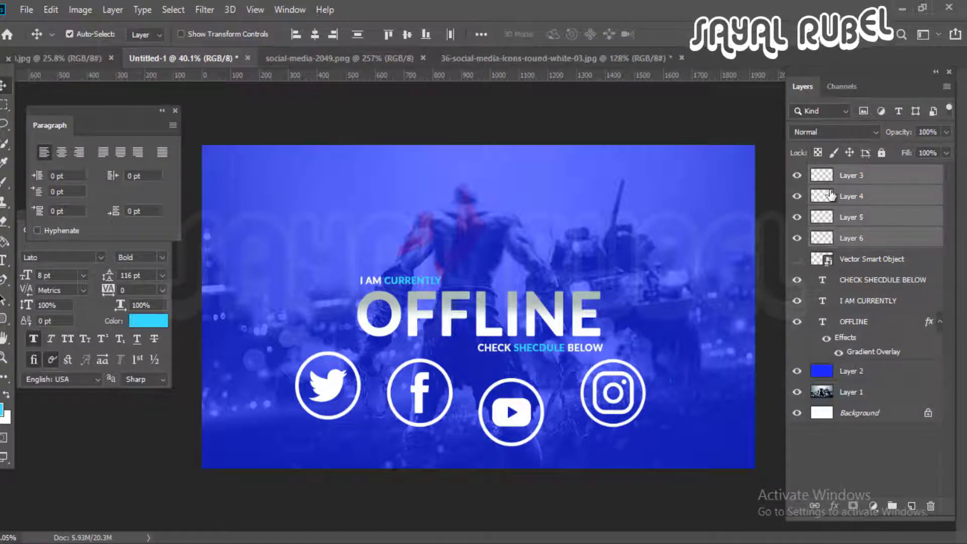
key(ctrl+t)
drag(644, 445, 587, 422)
scroll(587, 424, up, 6)
drag(741, 502, 588, 448)
drag(587, 447, 638, 390)
key(Return)
scroll(439, 390, down, 4)
Step: Space the four small icons evenly in one row beneath the text: Twitter, Facebook, YouTube, Instagram
drag(406, 371, 260, 369)
click(320, 371)
drag(450, 369, 706, 370)
drag(396, 375, 550, 366)
drag(362, 371, 412, 371)
click(279, 363)
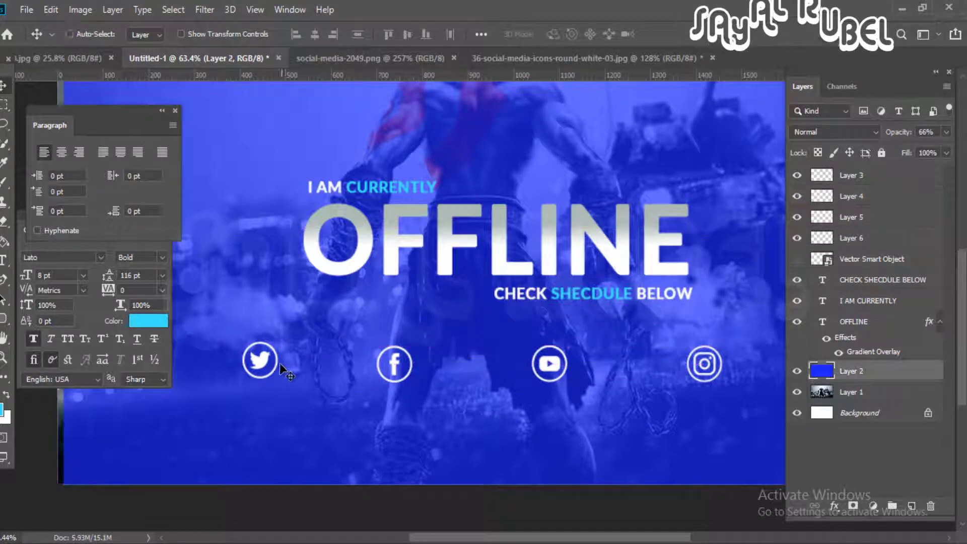
drag(262, 364, 241, 368)
scroll(492, 387, down, 3)
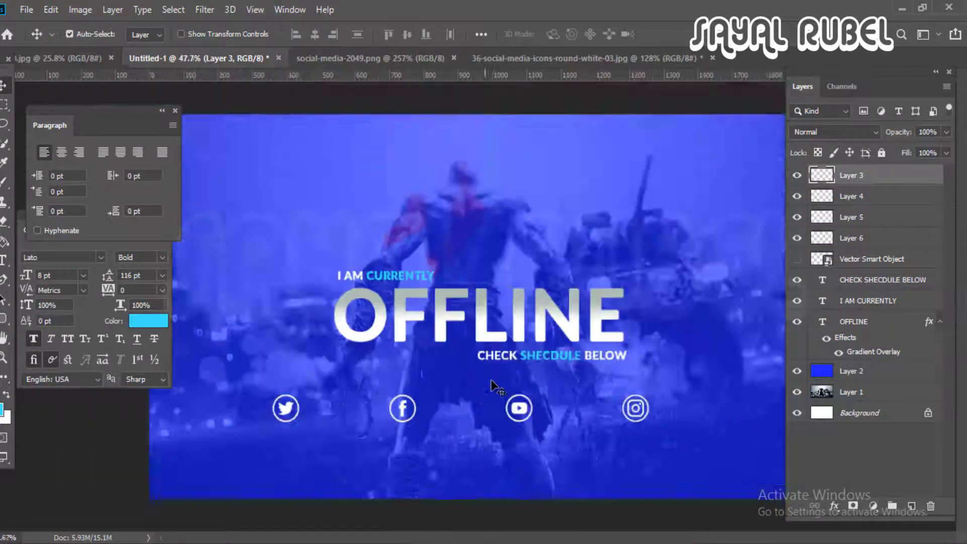
Step: Open the layer style of the Twitter icon's layer, Layer 3, and enable Outer Glow
scroll(423, 408, up, 5)
key(ctrl+minus)
key(ctrl+minus)
shift+click(841, 246)
right_click(843, 221)
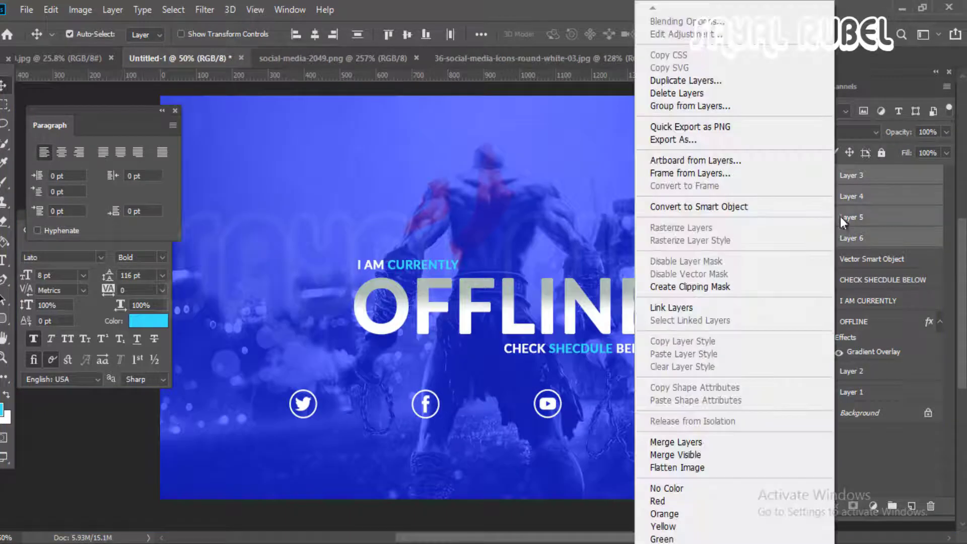
click(864, 178)
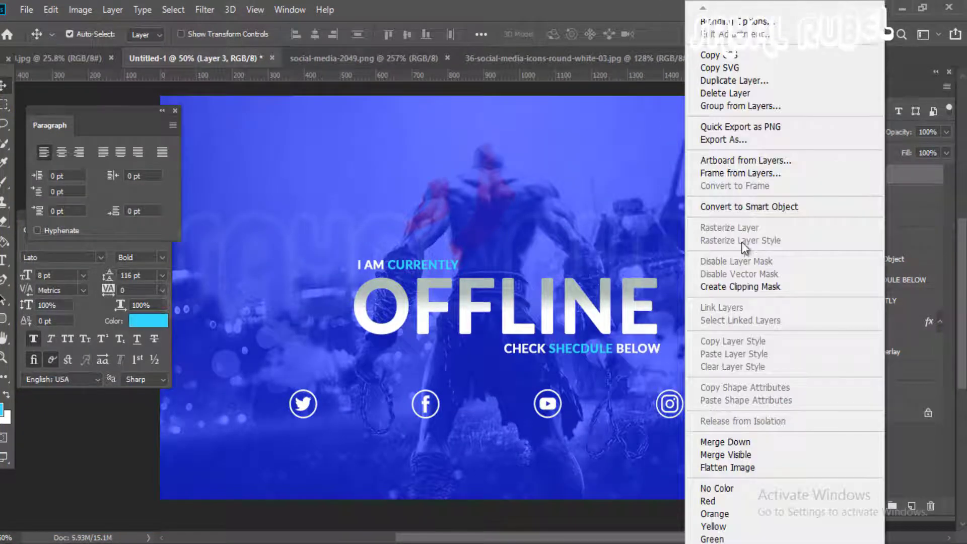
click(725, 22)
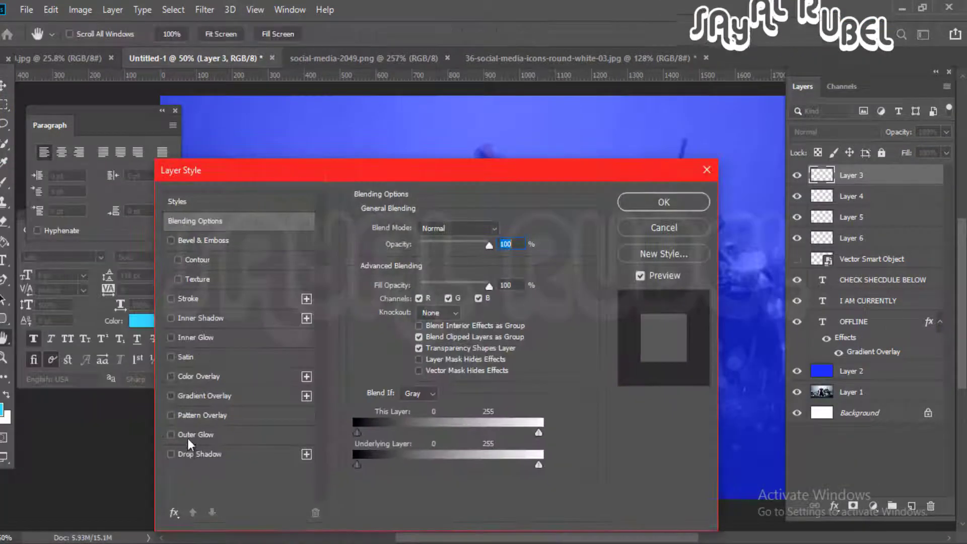
click(195, 435)
Step: Sample a dark blue from the canvas, 1820b5, as the outer glow colour
drag(525, 171, 119, 180)
click(0, 293)
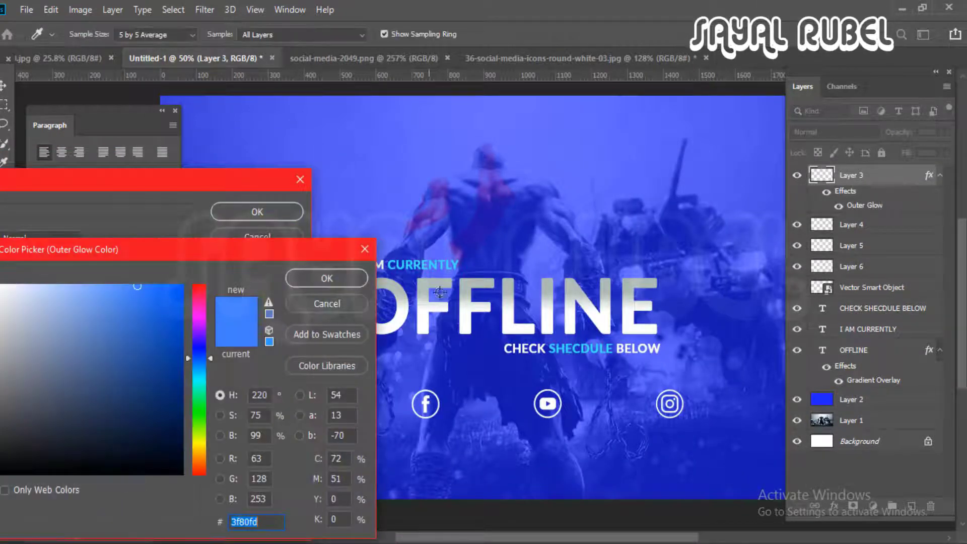
click(495, 245)
drag(268, 250, 736, 177)
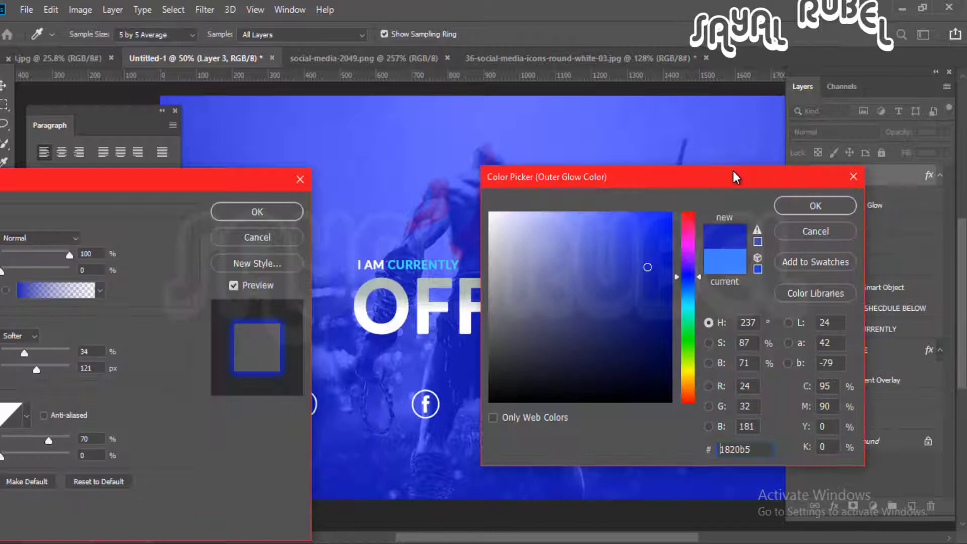
click(819, 211)
drag(150, 182, 776, 84)
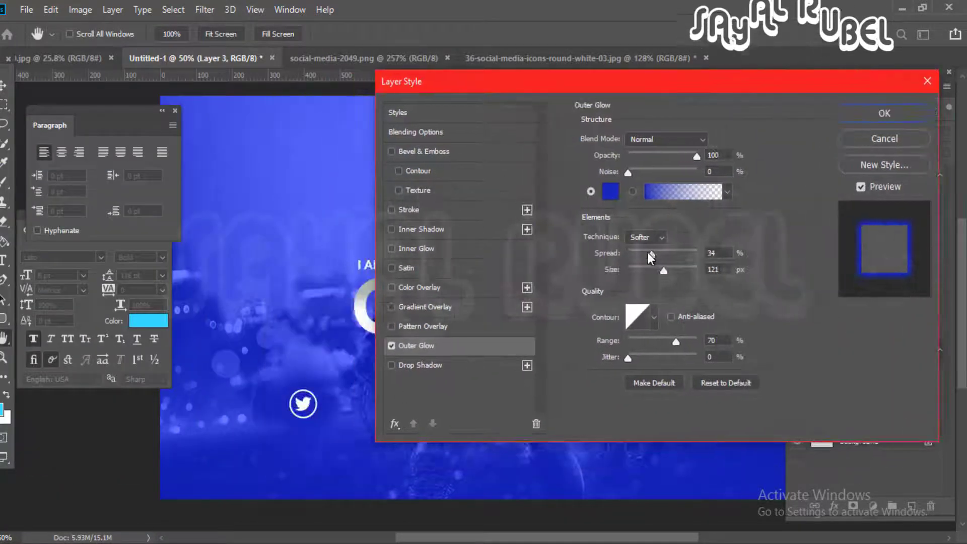
Step: Try a tighter outer glow with 36% spread and 8 px size on the Twitter icon
drag(650, 254, 648, 274)
scroll(275, 412, up, 2)
drag(282, 410, 172, 392)
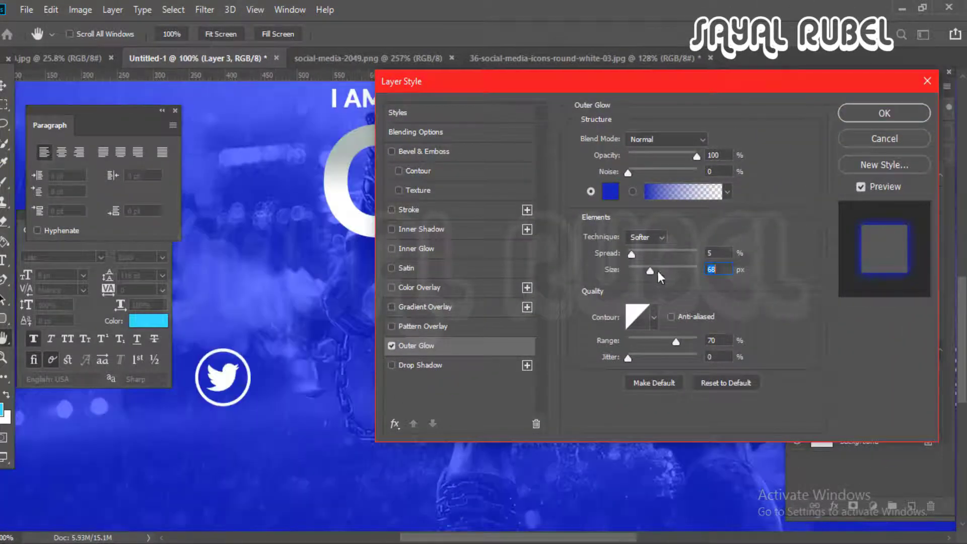
drag(657, 269, 634, 273)
drag(651, 255, 633, 273)
click(615, 195)
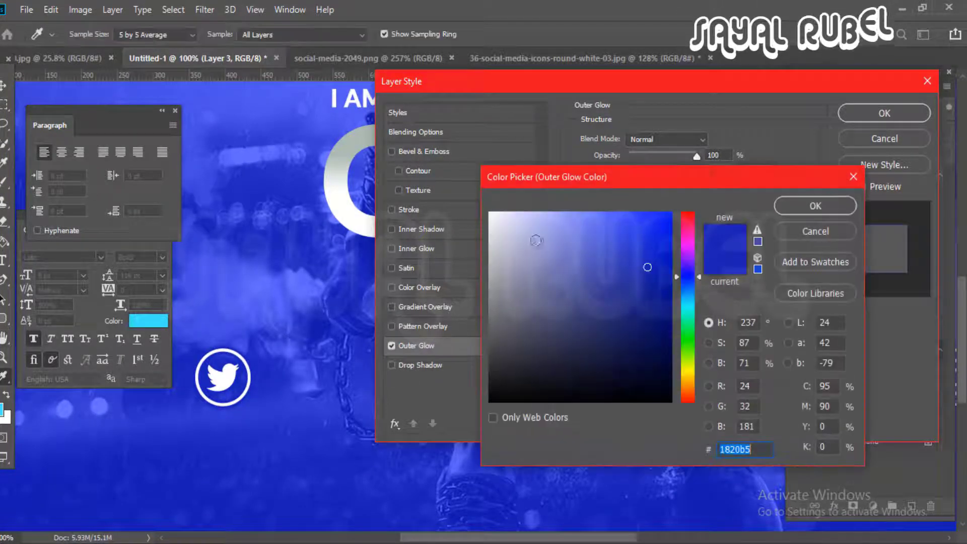
drag(537, 241, 444, 182)
click(799, 230)
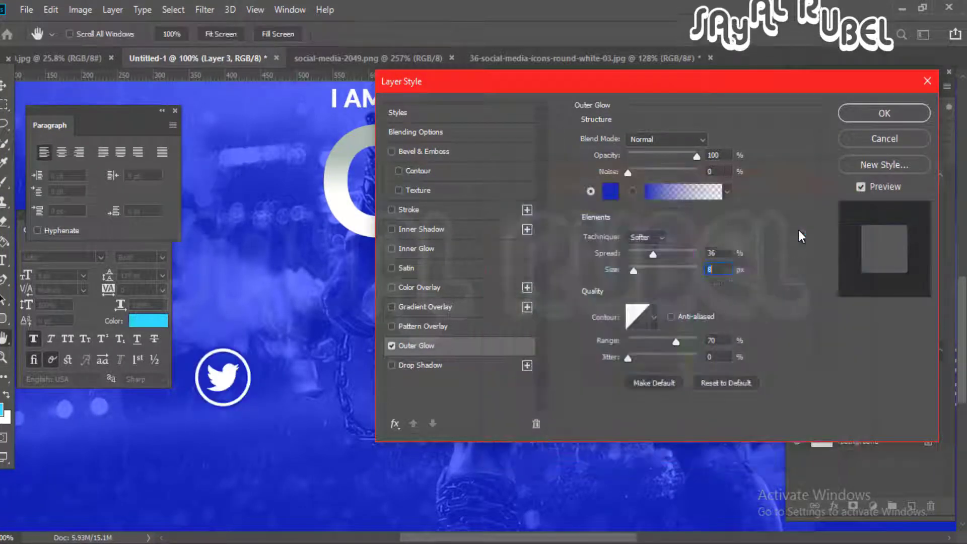
Step: Set the outer glow's spread to 20% and its size to 40 px
drag(630, 273, 642, 256)
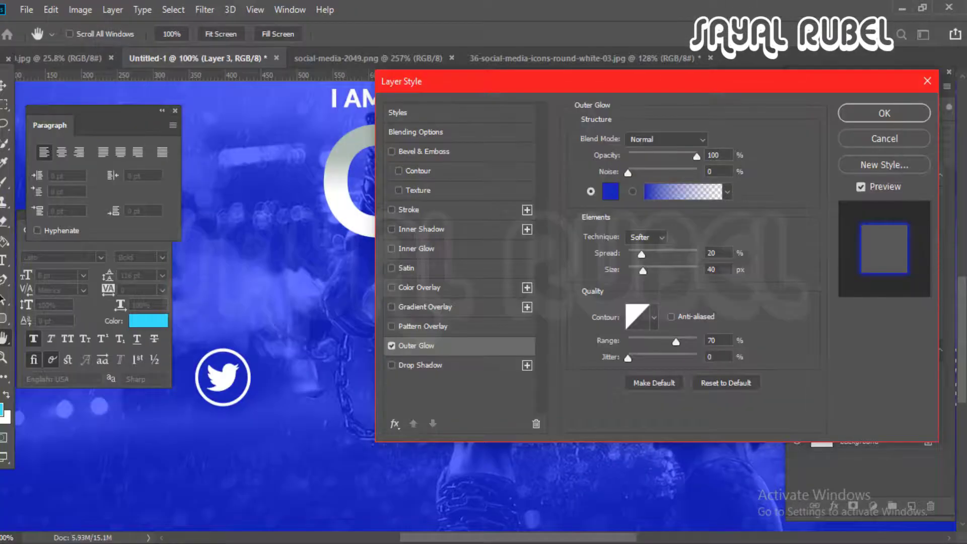
scroll(273, 421, down, 4)
scroll(255, 385, up, 5)
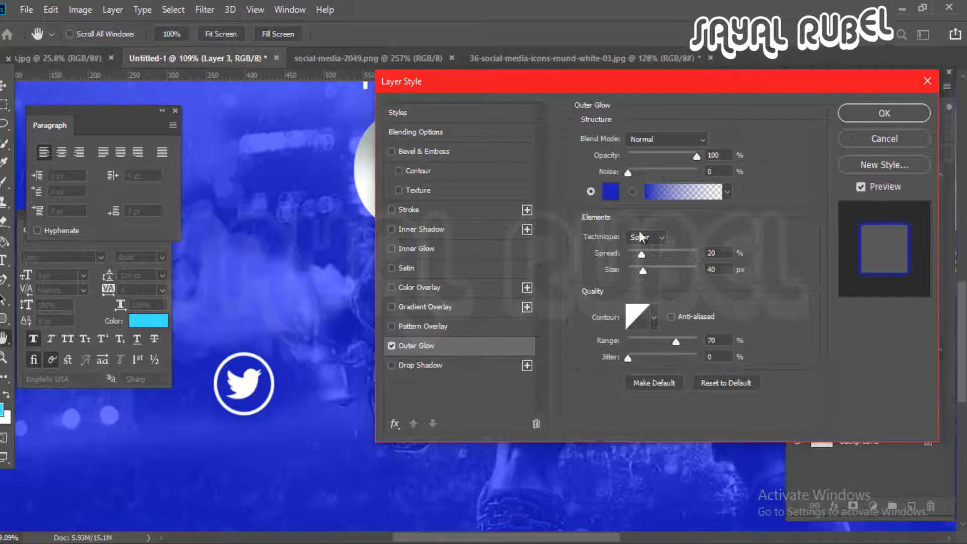
Step: Change the outer glow colour to a lighter blue and apply the layer style to the Twitter icon
click(611, 196)
click(612, 212)
drag(691, 266, 688, 280)
key(Return)
click(861, 116)
scroll(280, 424, down, 4)
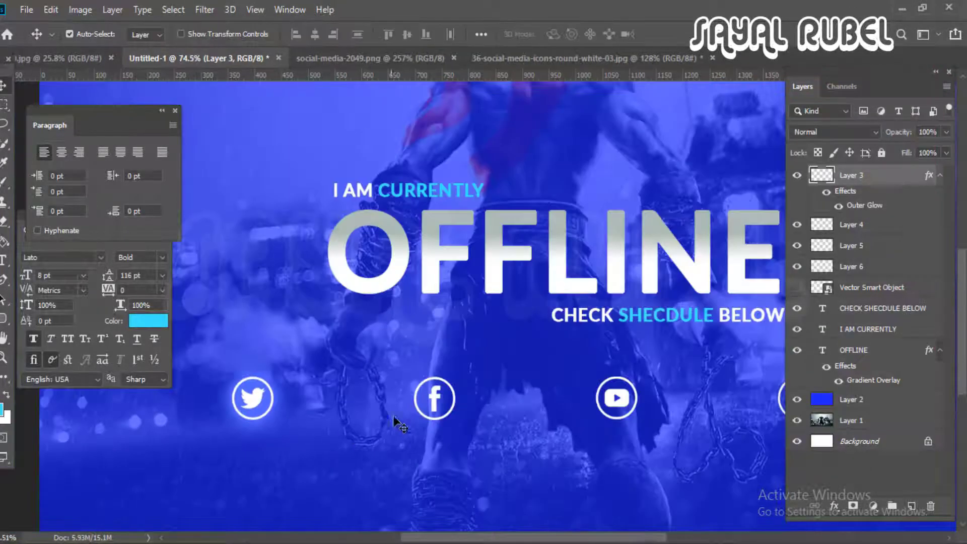
Step: Add the same blue Outer Glow to the Facebook icon's layer, Layer 4
scroll(435, 395, up, 1)
click(437, 392)
right_click(436, 392)
right_click(821, 227)
click(828, 233)
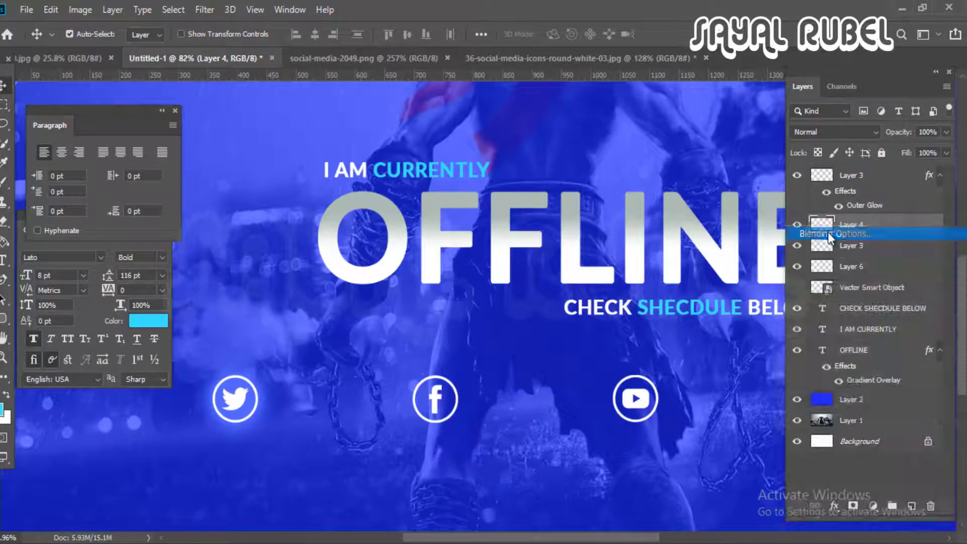
click(408, 345)
click(879, 113)
Step: Give the YouTube icon's layer, Layer 6, the same Outer Glow with 20% spread and 40 px size
scroll(505, 396, down, 1)
drag(505, 396, 310, 333)
scroll(310, 332, up, 1)
click(450, 341)
right_click(820, 295)
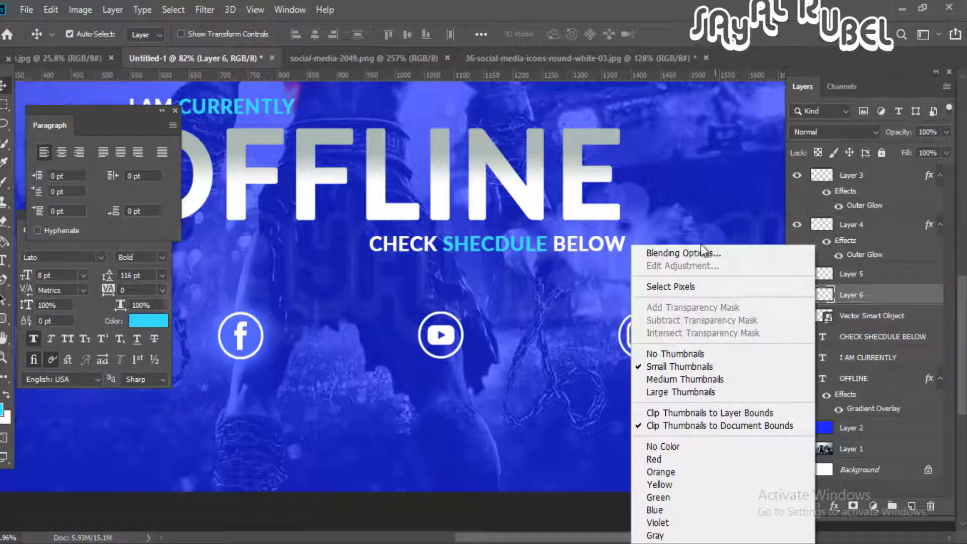
click(702, 253)
click(408, 345)
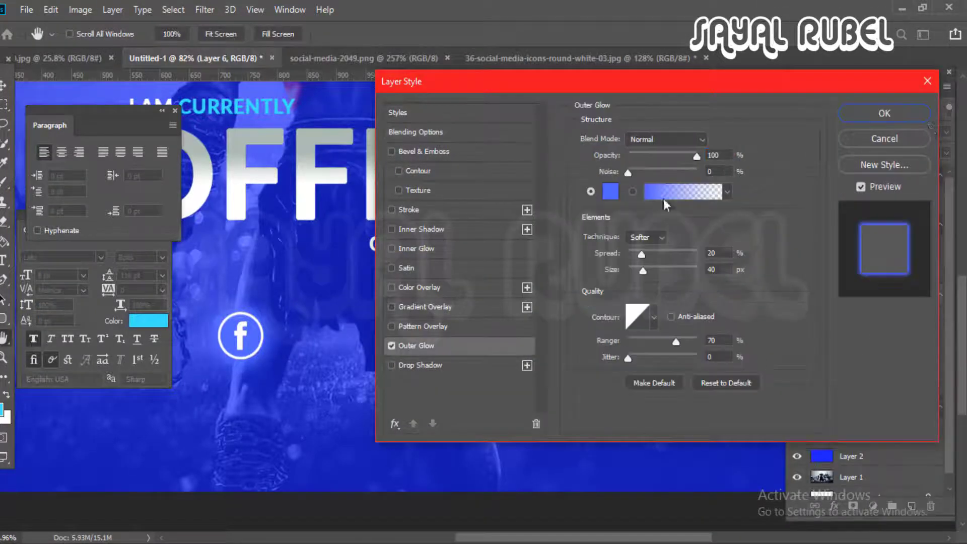
click(884, 113)
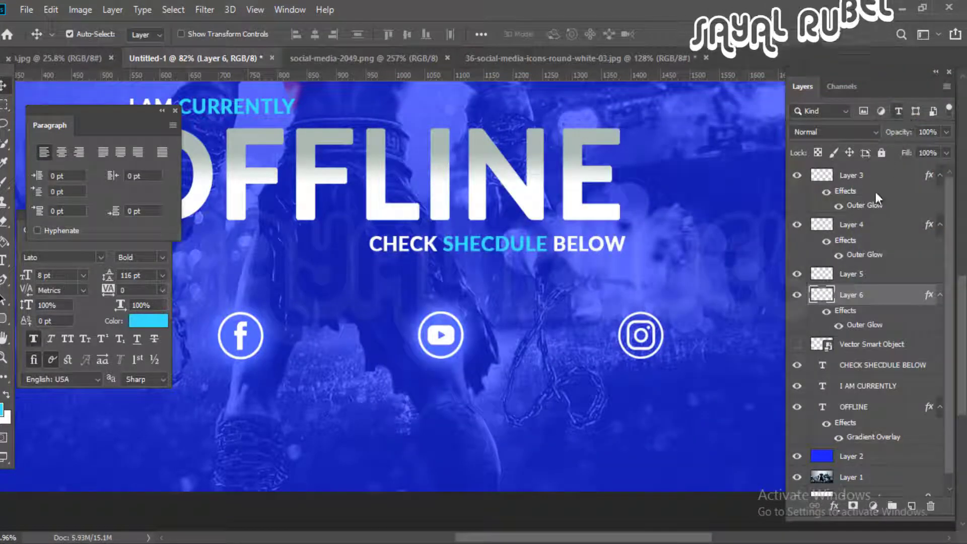
Step: Apply only the blue Outer Glow to the Instagram icon's layer, Layer 5, leaving Gradient Overlay off
right_click(849, 275)
click(694, 22)
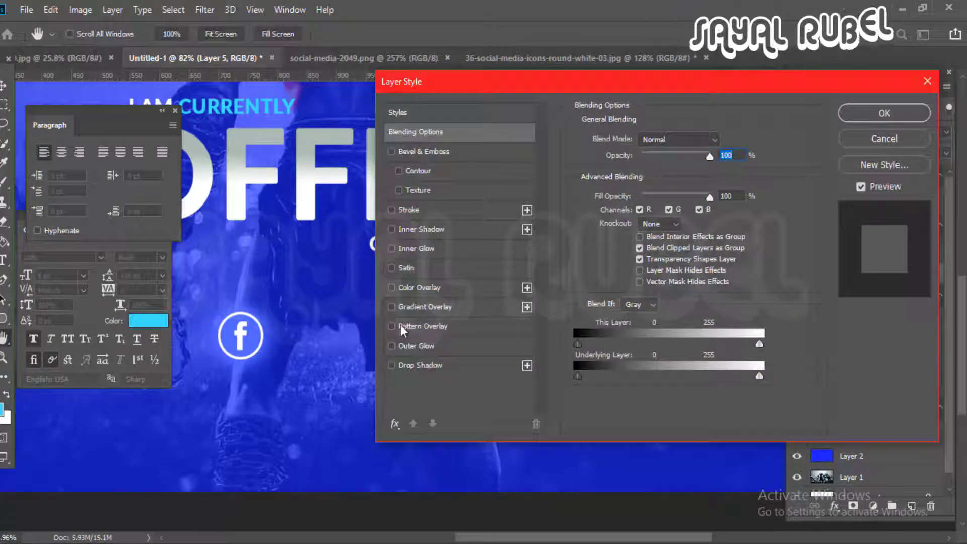
click(416, 307)
click(392, 307)
click(393, 345)
drag(565, 82, 62, 155)
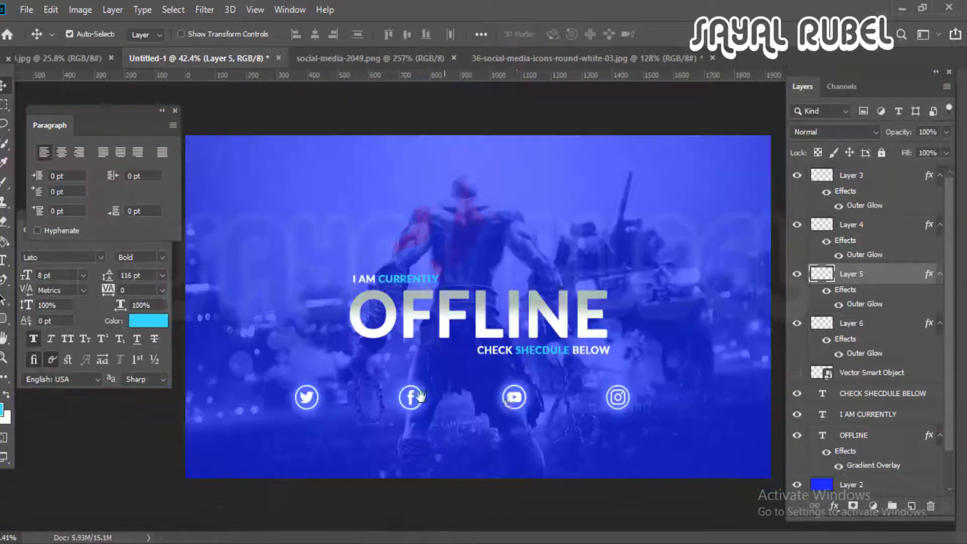
Step: Add the text line "FOLLOW ME ON TWITTER" beside the Twitter icon
key(ctrl+plus)
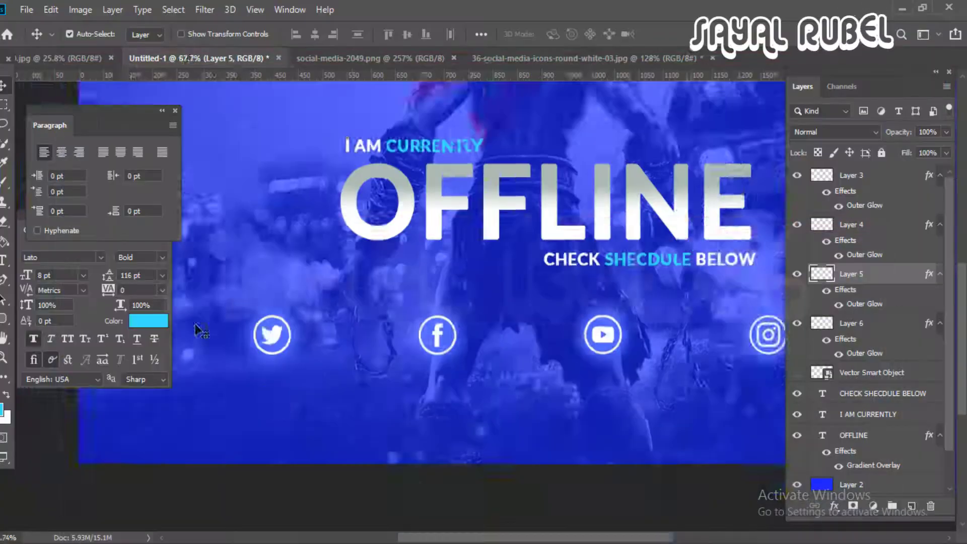
key(ctrl+plus)
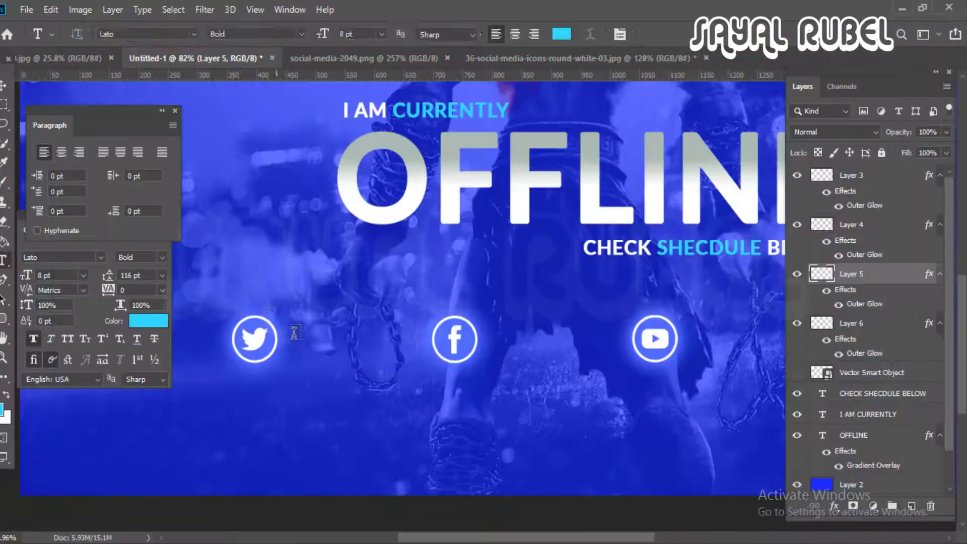
key(ctrl+plus)
click(308, 347)
key(Delete)
text(FOLLOW ME)
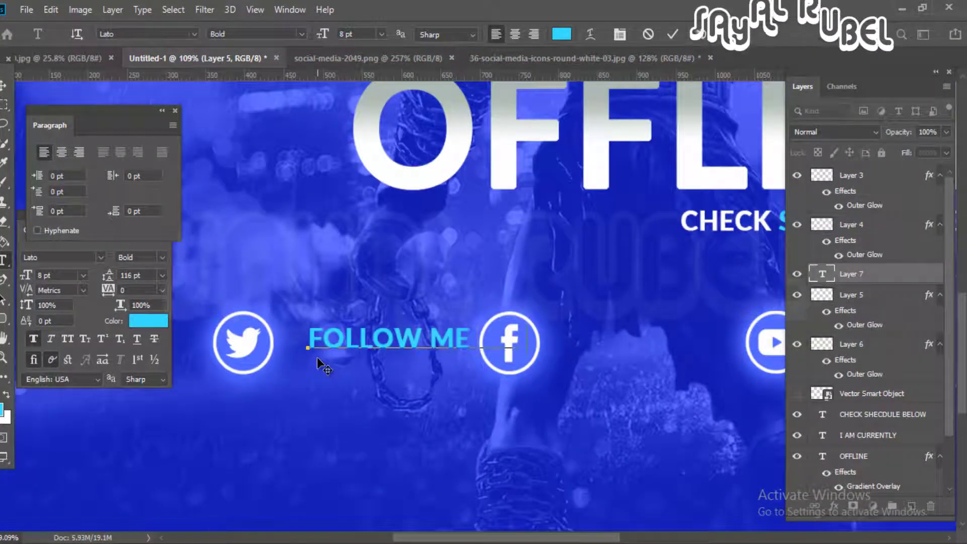
text( ON TWITTER)
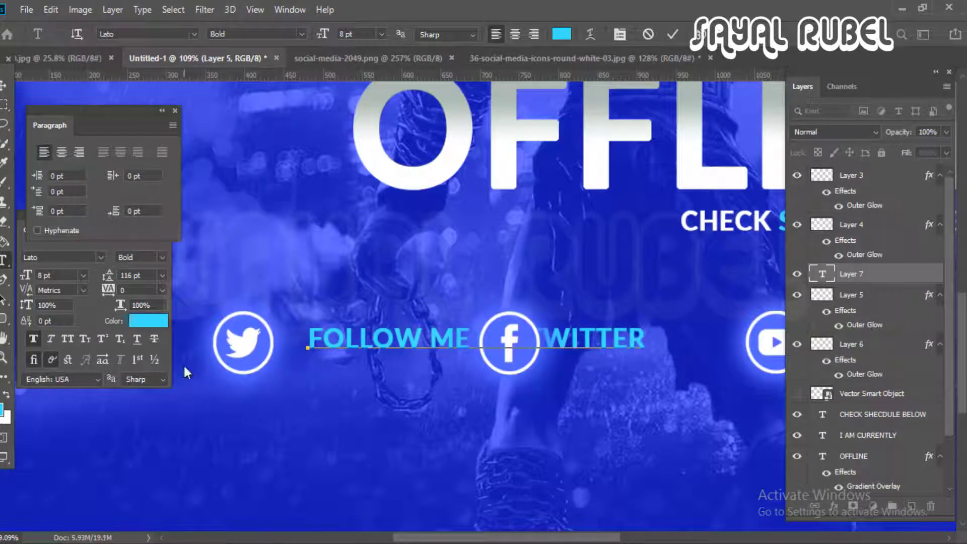
click(3, 86)
Step: Reduce the "FOLLOW ME ON TWITTER" text to 2 pt and position it between the Twitter and Facebook icons
double_click(368, 332)
click(355, 35)
scroll(356, 37, down, 6)
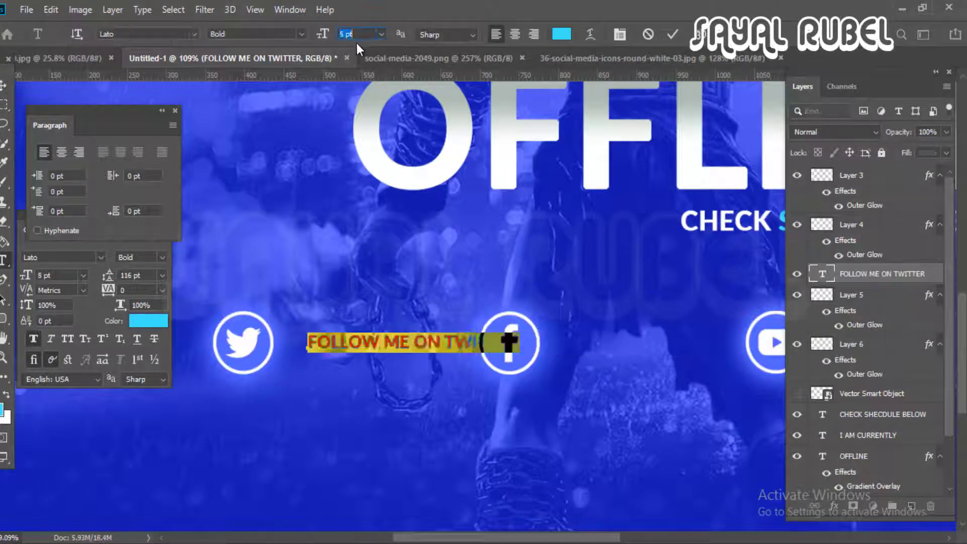
scroll(342, 353, down, 1)
click(3, 86)
scroll(392, 386, up, 3)
drag(392, 386, 394, 321)
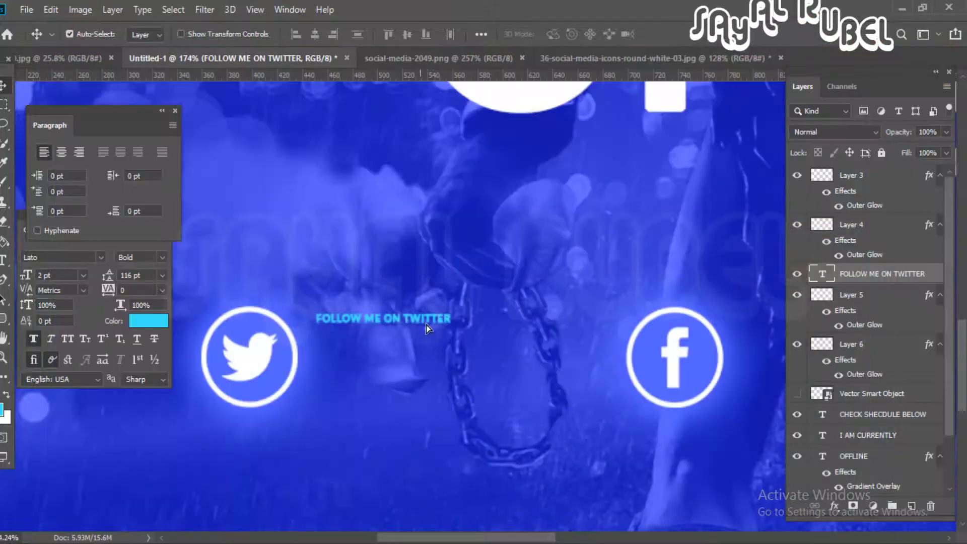
drag(369, 318, 381, 327)
Step: Set the "FOLLOW ME ON TWITTER" text size to 3 pt
double_click(382, 326)
click(357, 35)
scroll(356, 34, up, 2)
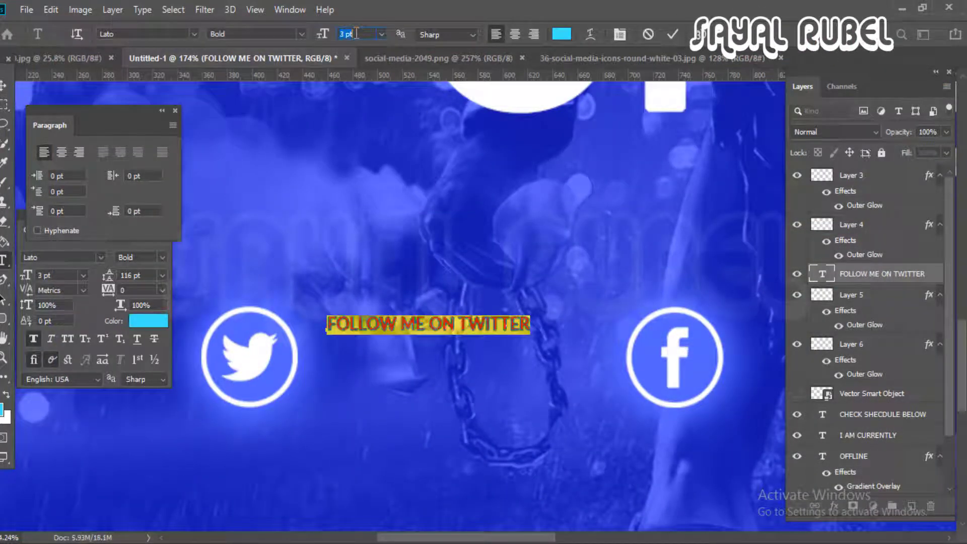
scroll(357, 35, down, 1)
click(3, 86)
scroll(515, 374, down, 3)
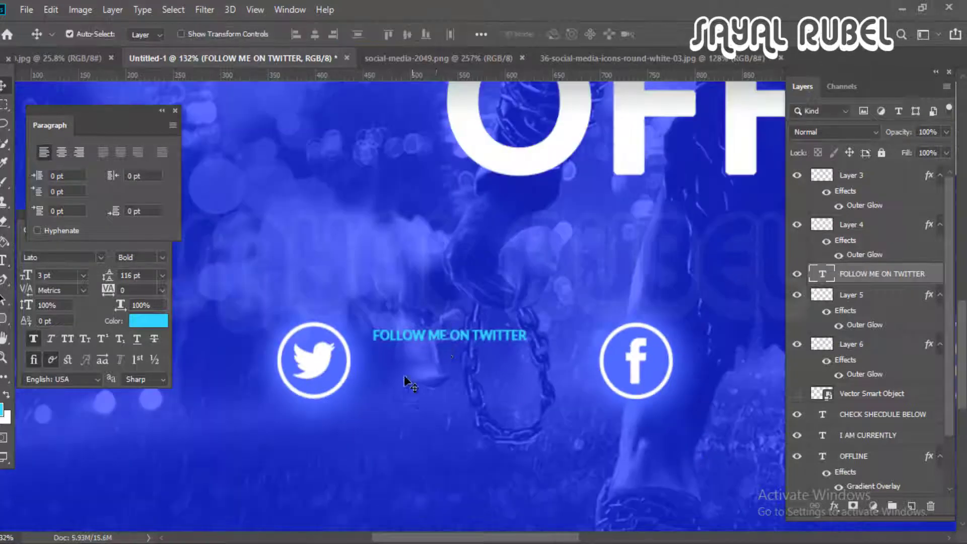
Step: Add a separate text line "NICKNAME" below "FOLLOW ME ON TWITTER", between the Twitter and Facebook icons
scroll(429, 365, up, 3)
drag(429, 365, 388, 287)
key(t)
click(348, 312)
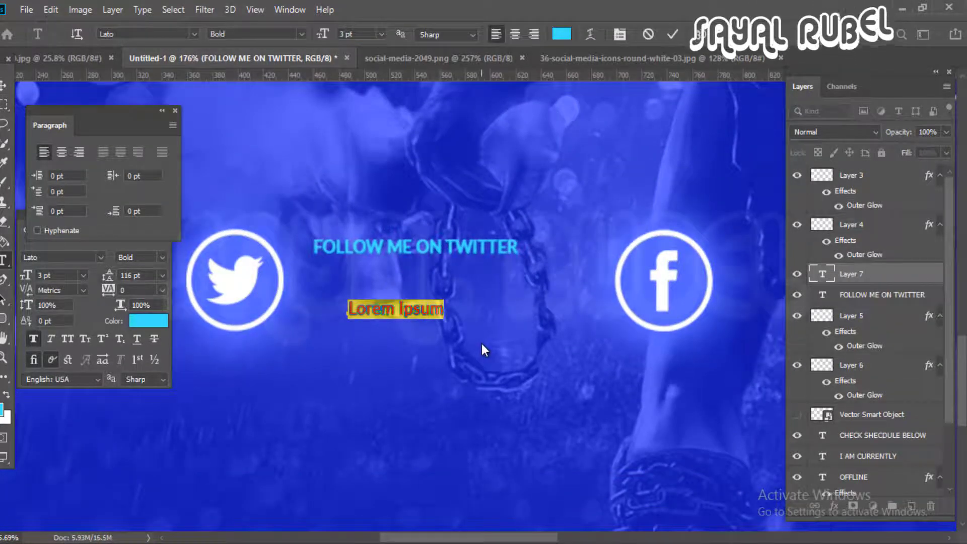
text(NICKNAMWE)
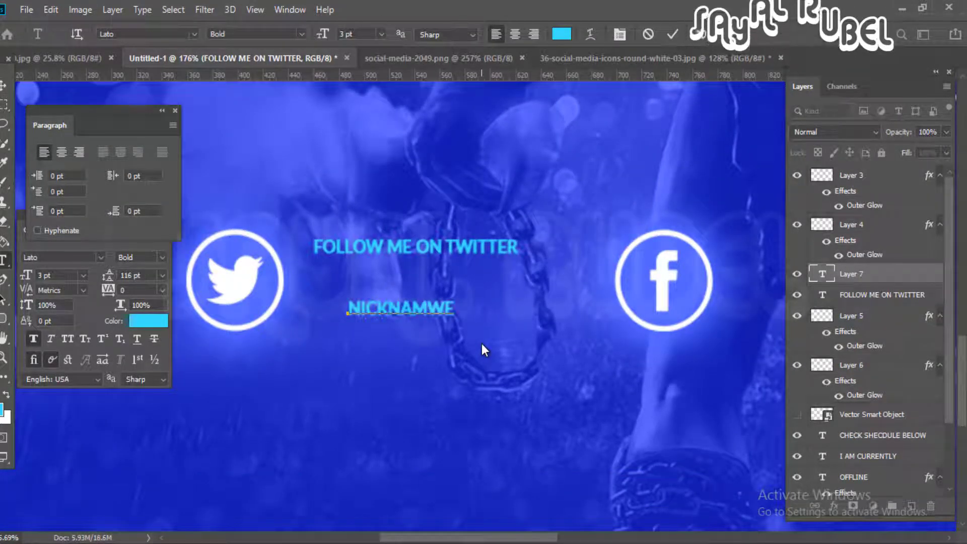
key(BackSpace)
key(BackSpace)
text(E)
click(3, 86)
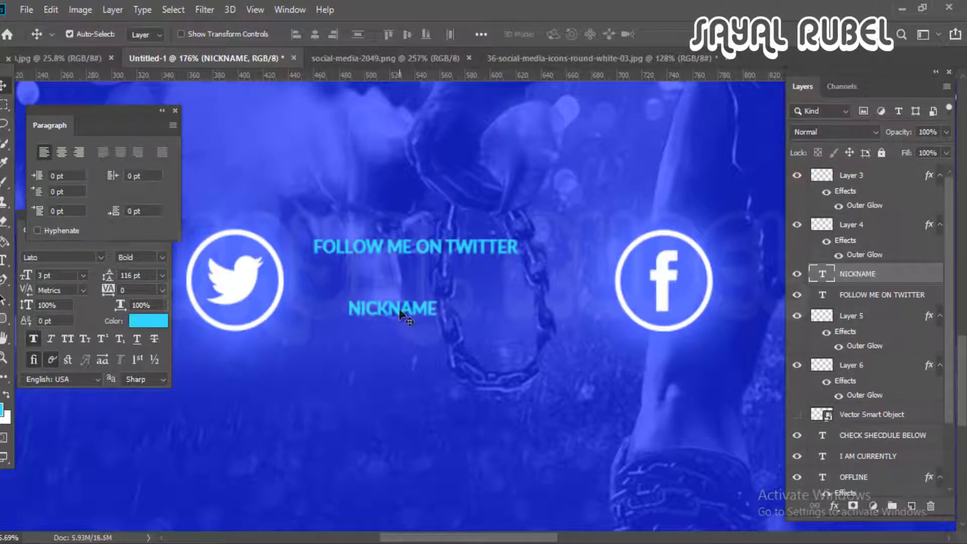
Step: Enlarge "NICKNAME" to 8 pt, place it beside the Twitter icon under the caption, and fill it white
double_click(400, 311)
click(364, 34)
scroll(363, 34, up, 5)
click(3, 85)
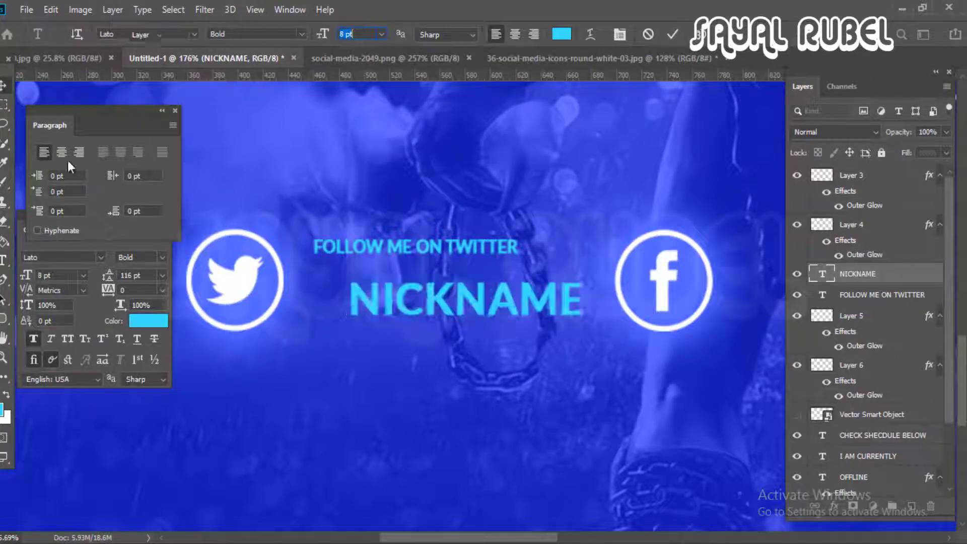
scroll(272, 246, down, 2)
drag(373, 281, 351, 303)
key(ctrl+BackSpace)
Step: Place "FOLLOW ME ON TWITTER" directly above "NICKNAME" with their starting edges aligned, at a text size of 3 pt
drag(381, 249, 371, 255)
double_click(370, 255)
click(355, 34)
scroll(355, 34, up, 2)
scroll(355, 35, down, 1)
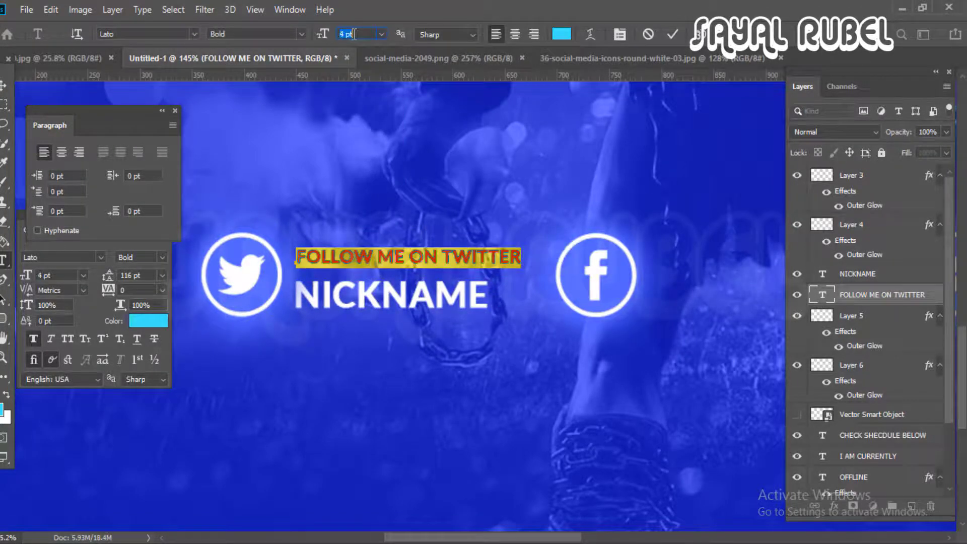
scroll(355, 35, down, 1)
click(4, 85)
drag(417, 259, 416, 264)
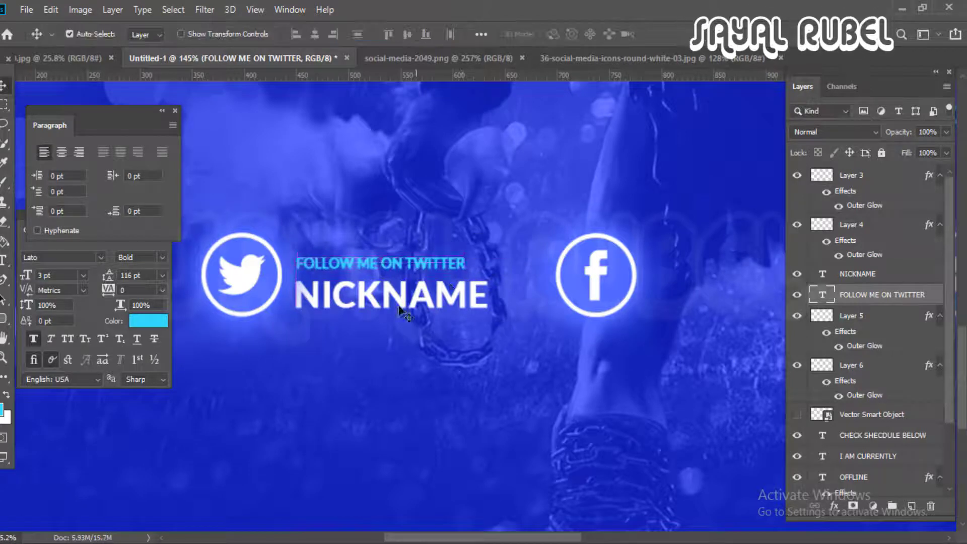
Step: Move "NICKNAME" and "FOLLOW ME ON TWITTER" up together to centre them vertically beside the Twitter icon
scroll(350, 327, up, 2)
click(329, 285)
shift+click(335, 250)
drag(335, 251, 337, 246)
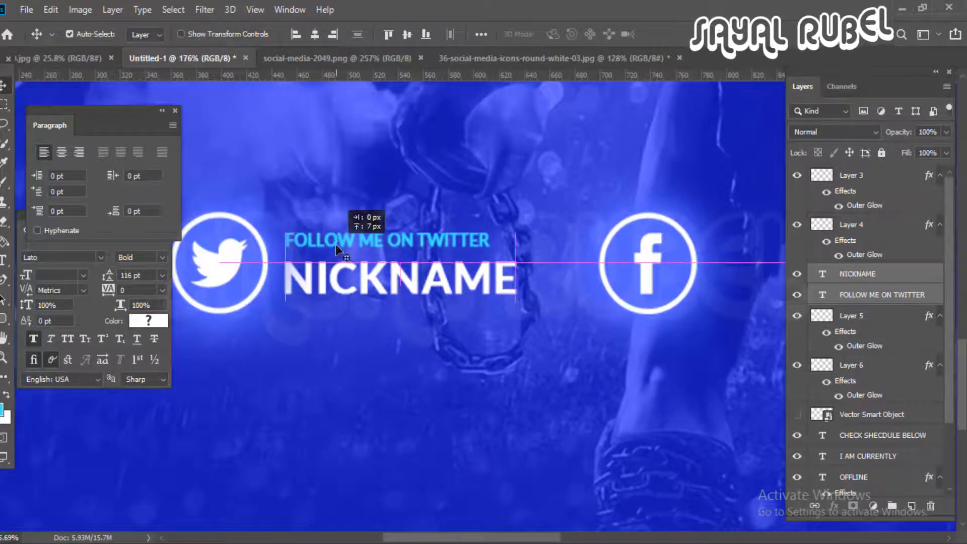
scroll(374, 299, down, 11)
scroll(469, 306, up, 5)
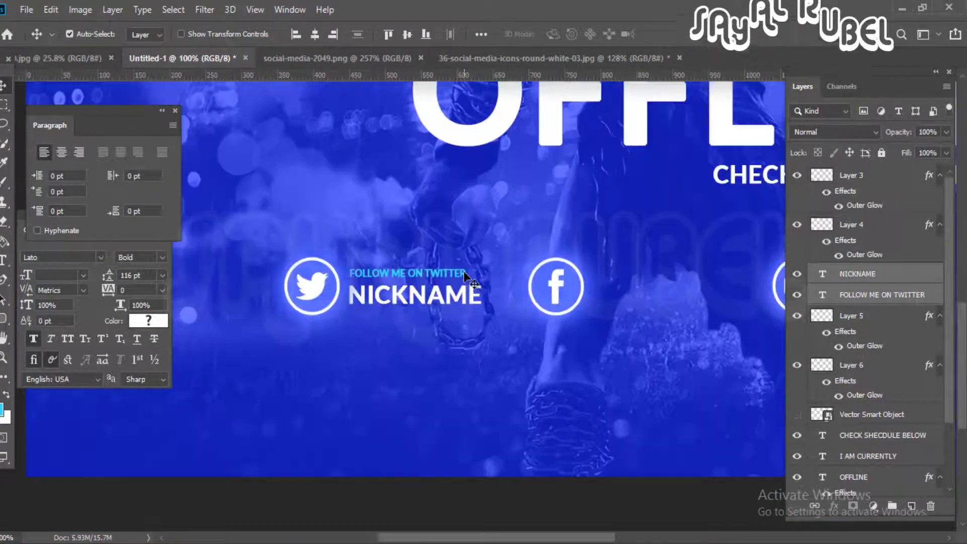
scroll(436, 273, up, 3)
scroll(439, 275, up, 3)
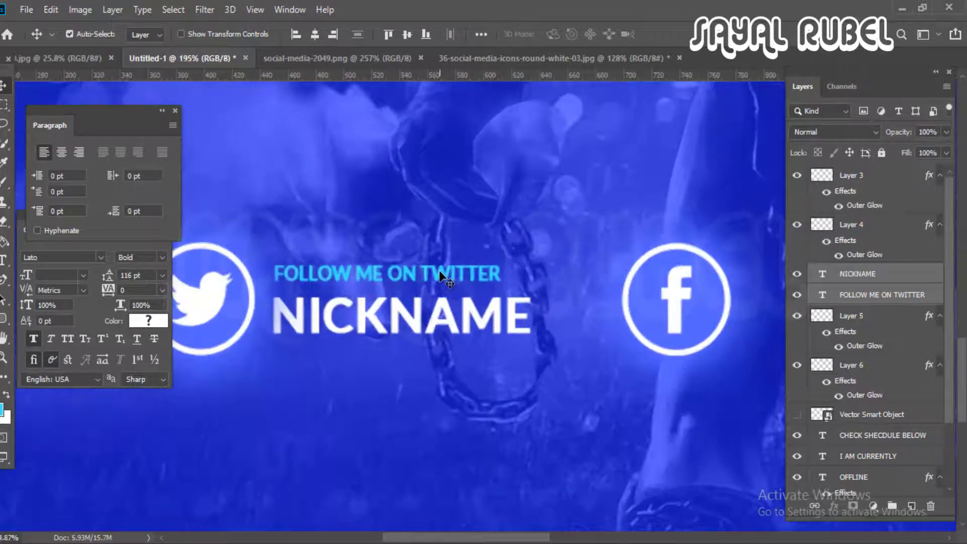
scroll(383, 306, up, 6)
drag(359, 243, 367, 262)
click(695, 291)
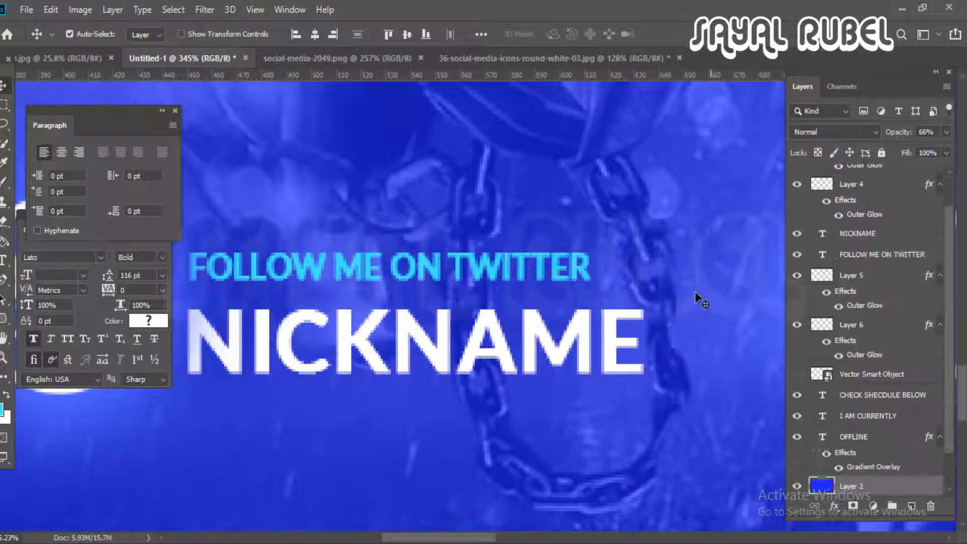
Step: Try the "FOLLOW ME ON TWITTER" text at 4 pt and return it to 3 pt
click(475, 266)
double_click(475, 267)
click(358, 35)
scroll(359, 35, up, 1)
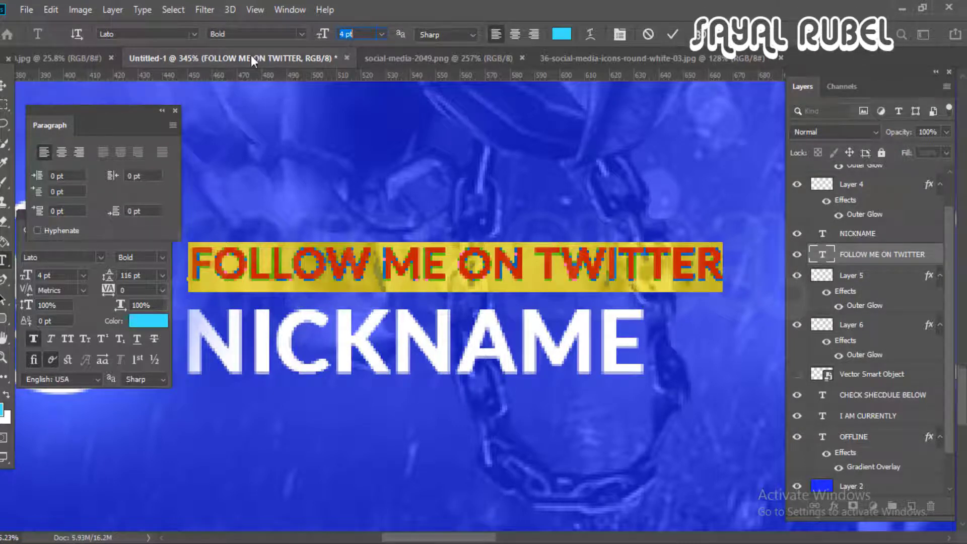
scroll(251, 55, down, 1)
scroll(363, 36, down, 1)
click(3, 86)
scroll(555, 252, down, 2)
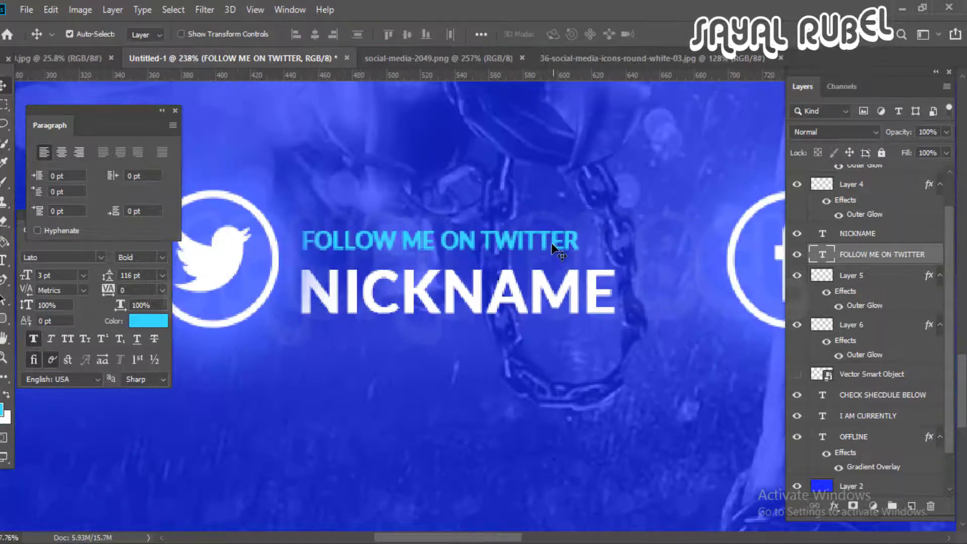
Step: Scale "FOLLOW ME ON TWITTER" up to 3.39 pt with Free Transform to match the width of "NICKNAME"
double_click(553, 245)
scroll(527, 282, down, 3)
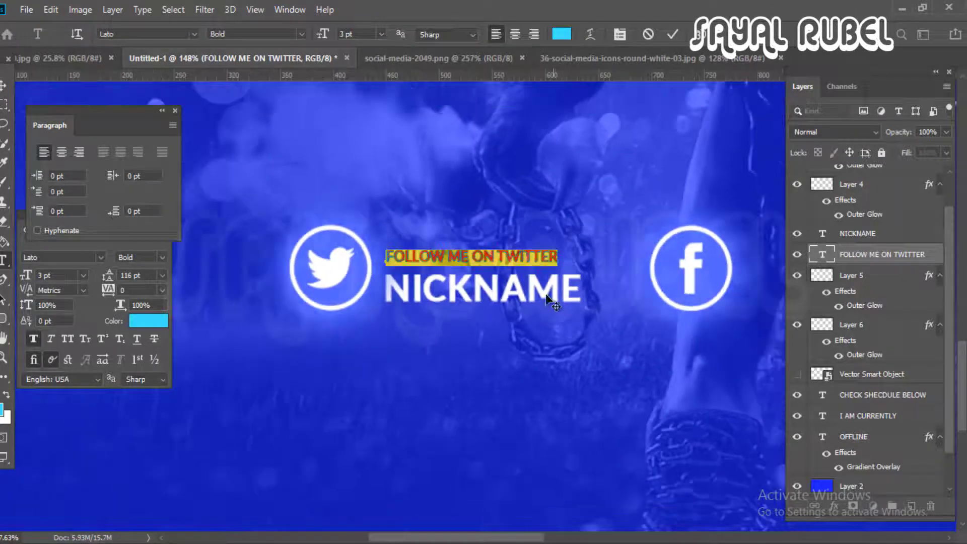
click(594, 356)
key(ctrl+t)
drag(559, 255, 587, 249)
key(ctrl+z)
key(ctrl+z)
key(ctrl+z)
key(ctrl+z)
key(ctrl+z)
scroll(577, 269, up, 7)
key(Return)
scroll(473, 328, down, 10)
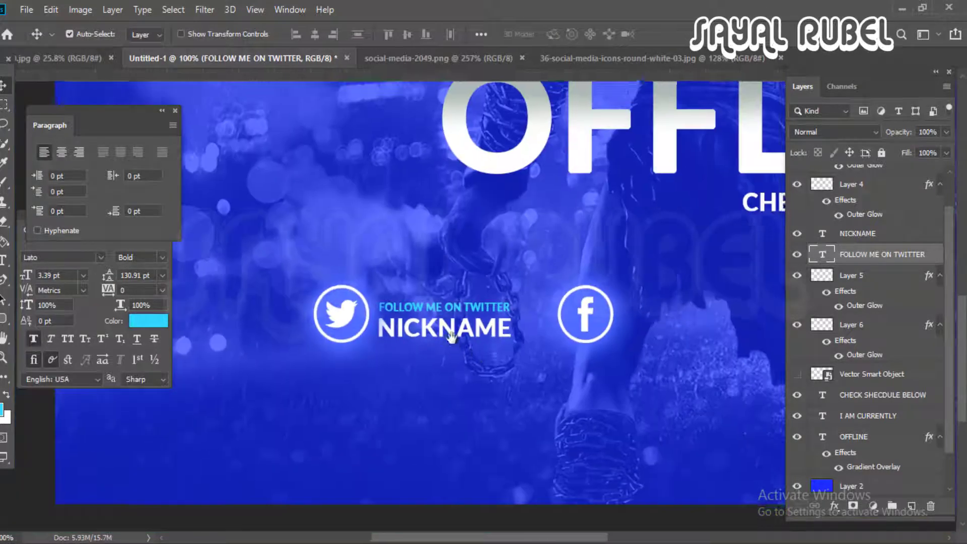
Step: Nudge the "NICKNAME" and "FOLLOW ME ON TWITTER" lines slightly upward together beside the Twitter icon
click(423, 319)
shift+click(422, 316)
scroll(422, 317, up, 4)
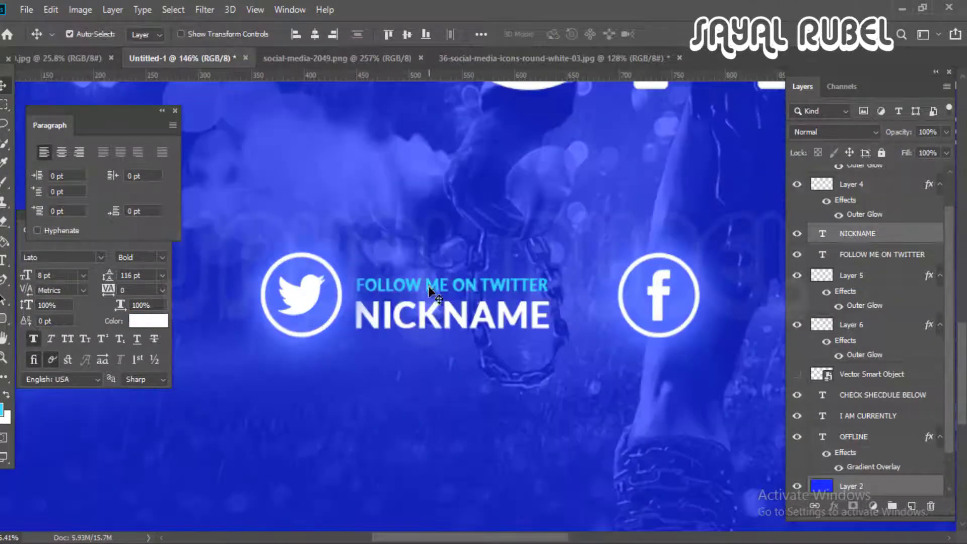
shift+click(428, 287)
drag(429, 286, 428, 279)
scroll(405, 295, down, 3)
click(334, 296)
shift+click(401, 299)
shift+click(402, 283)
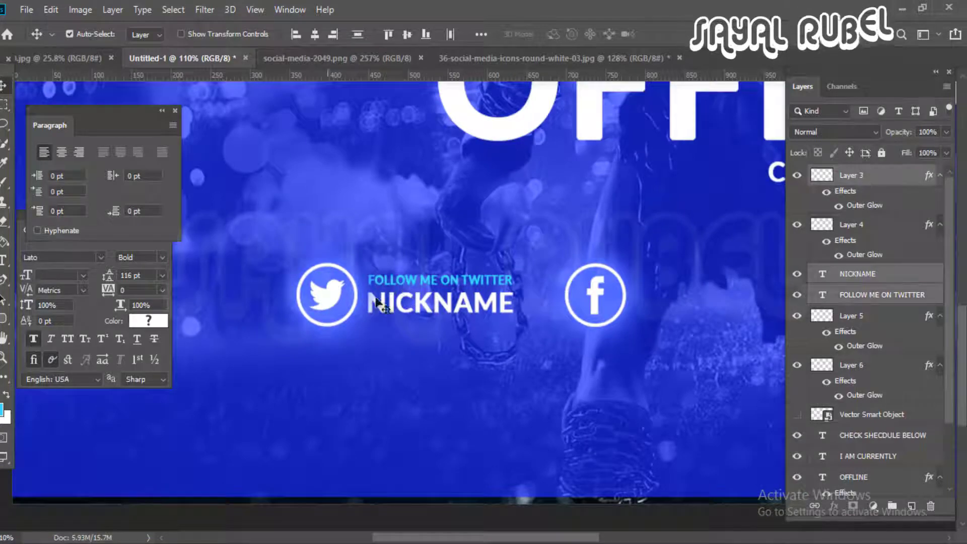
click(468, 336)
Step: Try to shift the Twitter caption and "NICKNAME" toward the Facebook icon, undoing each move
scroll(439, 331, down, 5)
scroll(479, 312, up, 3)
click(480, 310)
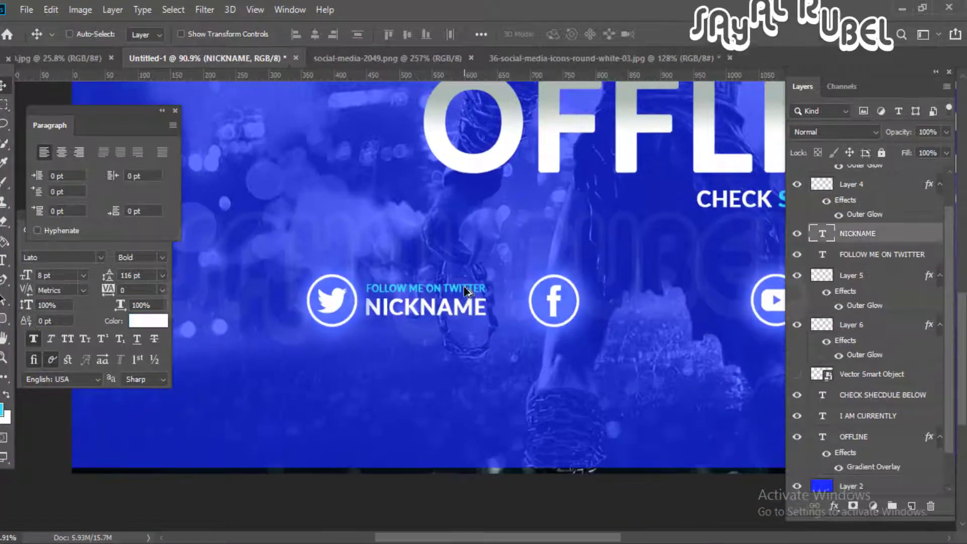
drag(481, 310, 582, 313)
key(ctrl+z)
scroll(376, 294, up, 4)
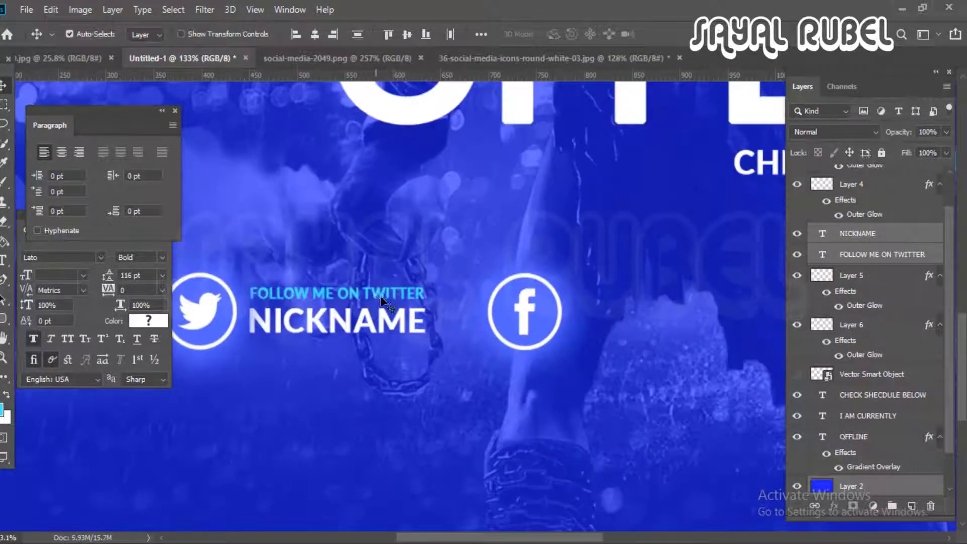
shift+click(378, 294)
scroll(381, 301, down, 3)
drag(402, 318, 644, 317)
key(ctrl+z)
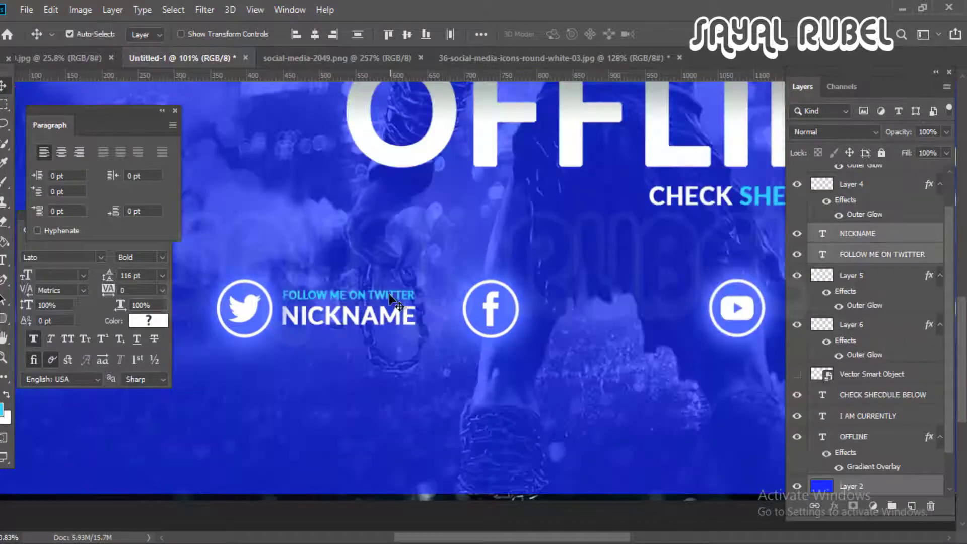
shift+click(389, 294)
drag(385, 312, 488, 325)
key(ctrl+z)
Step: Lock Layer 2, the blue tint layer, completely
click(876, 487)
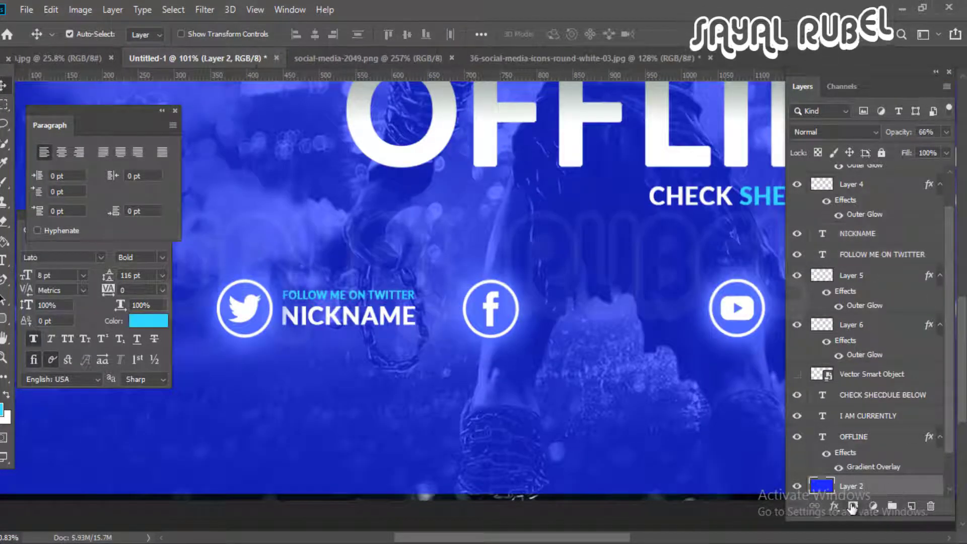
click(881, 153)
double_click(402, 316)
scroll(403, 373, down, 6)
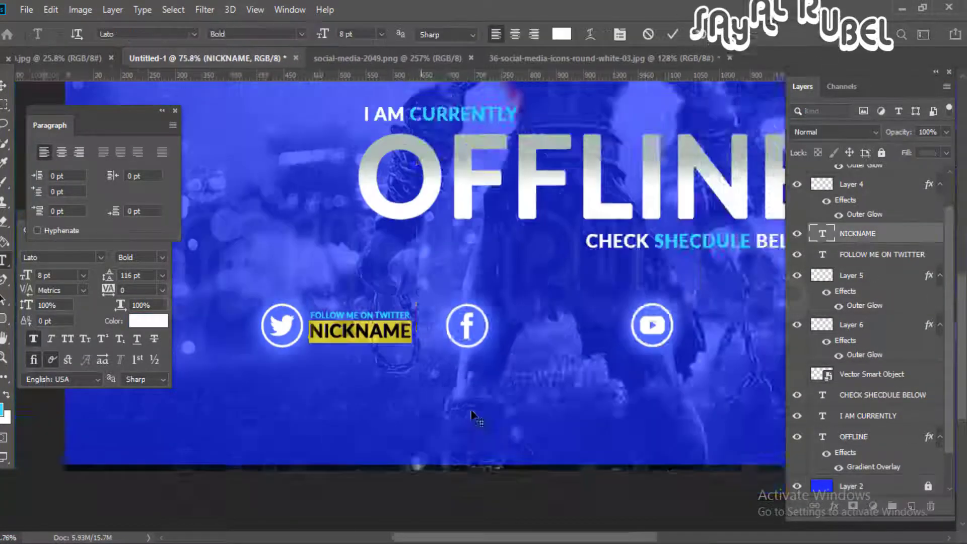
scroll(373, 433, up, 4)
scroll(323, 412, up, 4)
click(3, 86)
Step: Duplicate the "FOLLOW ME ON TWITTER" and "NICKNAME" pair beside the Facebook, YouTube and Instagram icons
scroll(328, 373, up, 3)
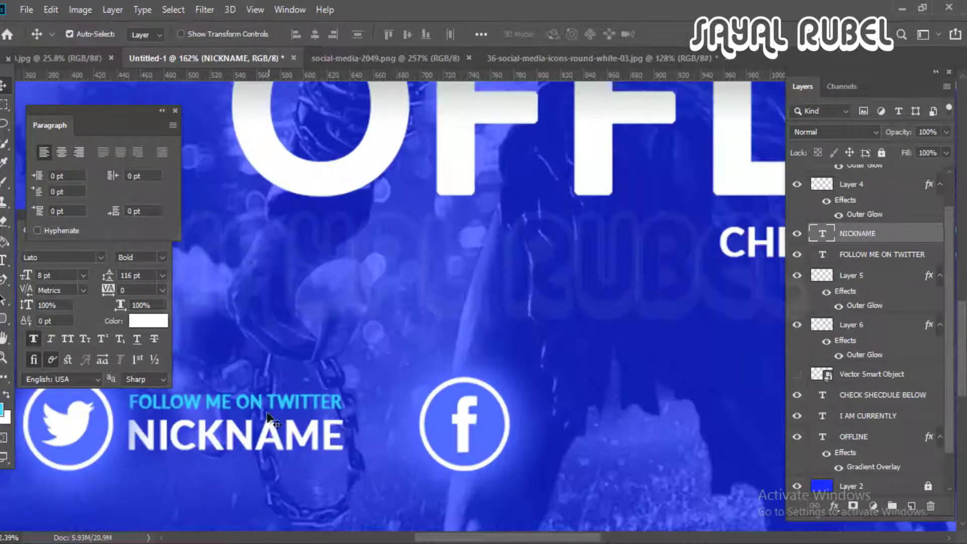
ctrl+shift+click(268, 402)
scroll(267, 403, down, 3)
drag(266, 418, 564, 417)
scroll(564, 417, down, 2)
drag(564, 417, 757, 404)
scroll(557, 417, down, 3)
scroll(675, 446, down, 4)
scroll(668, 443, up, 3)
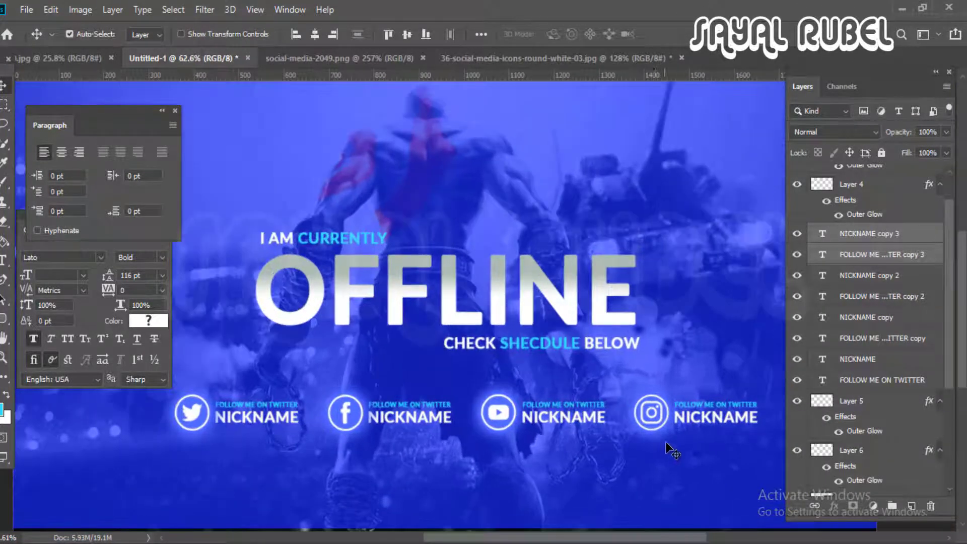
Step: Change the caption beside the Facebook icon to "FOLLOW ME ON FAQCEBOOK"
drag(519, 411, 561, 396)
scroll(448, 392, up, 8)
double_click(479, 358)
drag(493, 362, 431, 361)
text(FACEBOOK)
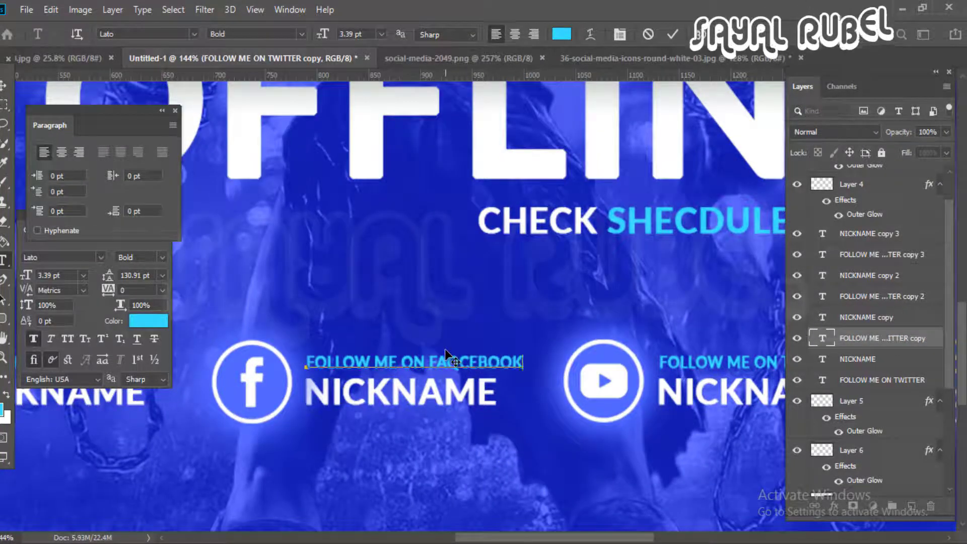
click(4, 85)
Step: Change the caption beside the YouTube icon to "FOLLOW ME ON YOUTUBE"
scroll(302, 398, down, 3)
double_click(703, 372)
drag(719, 371, 672, 369)
text(YOUT)
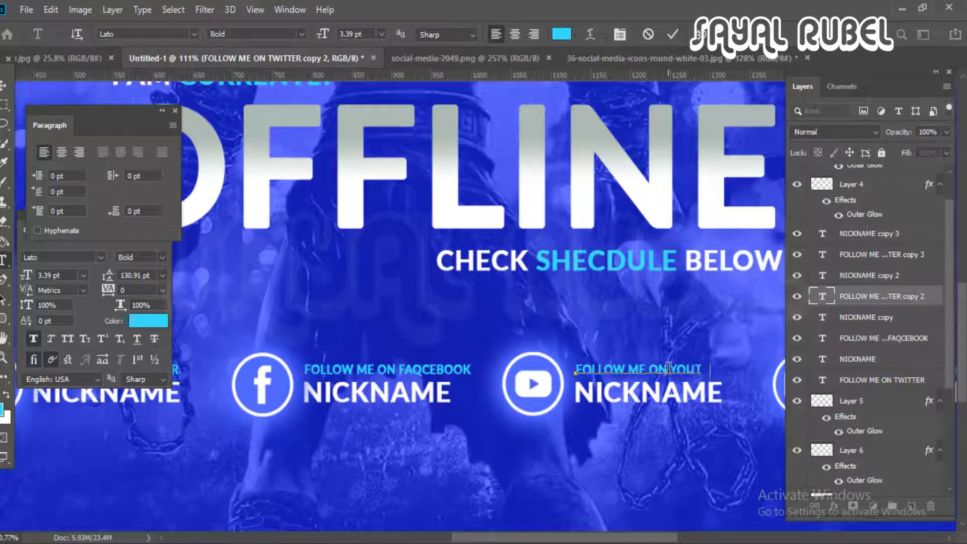
text(UBE)
click(4, 85)
Step: Change the caption beside the Instagram icon to "FOLLOW ME ON INSTAGRAM"
scroll(302, 250, down, 3)
scroll(403, 282, right, 3)
click(606, 341)
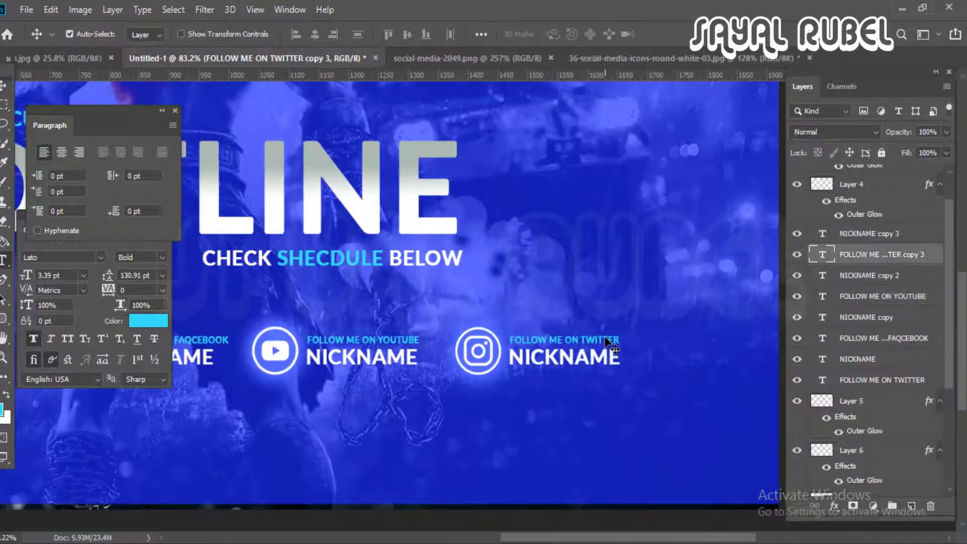
double_click(606, 342)
drag(620, 341, 578, 338)
key(BackSpace)
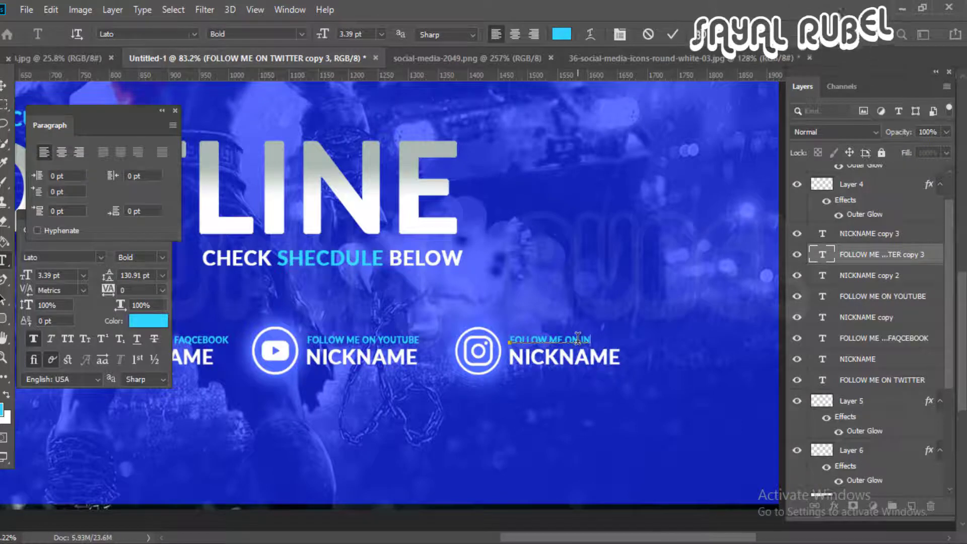
text(INSTAGRA)
click(3, 86)
Step: Scale the "FOLLOW ME ON INSTAGRAM" caption to 89.33% to match the width of the "NICKNAME" line below it
scroll(616, 362, up, 4)
double_click(620, 325)
scroll(607, 322, up, 3)
click(3, 86)
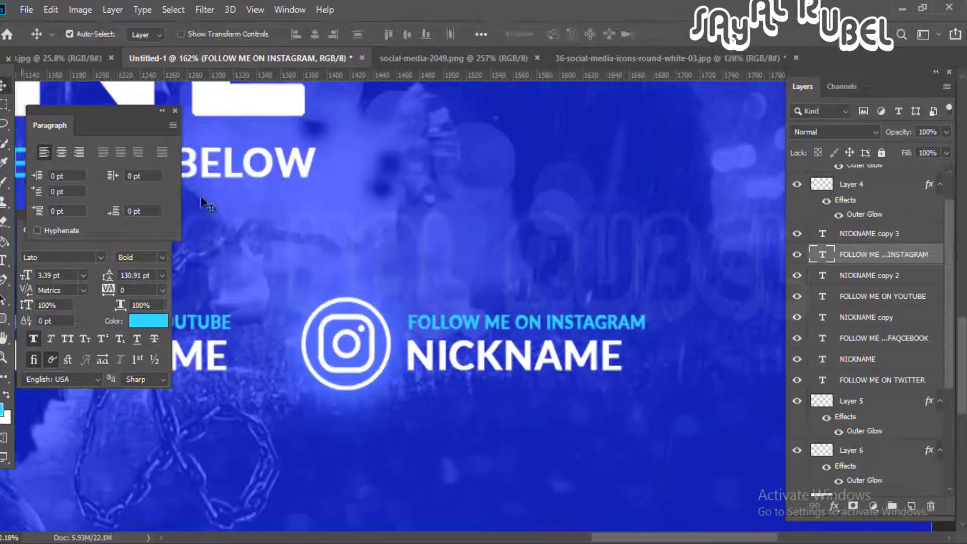
key(ctrl+t)
drag(645, 330, 622, 328)
scroll(622, 352, down, 7)
scroll(447, 368, up, 5)
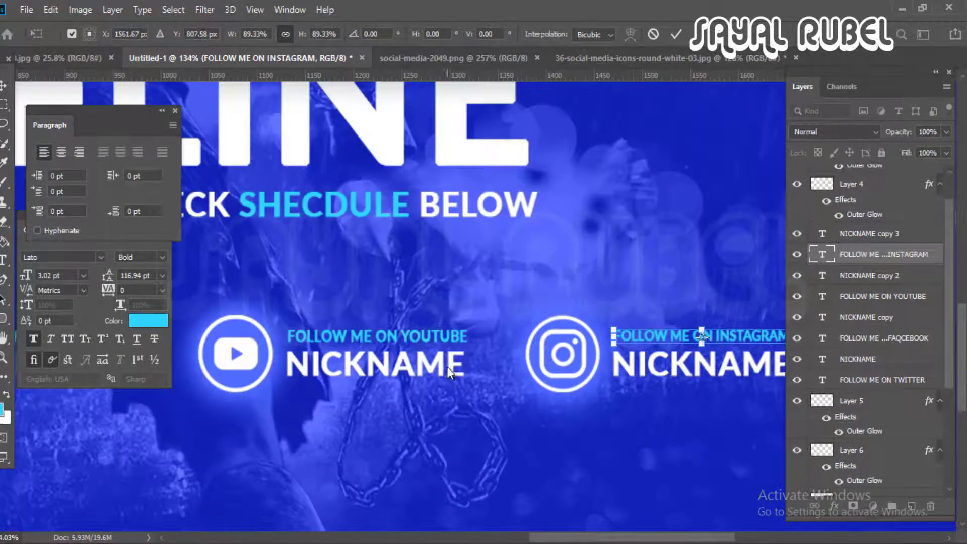
scroll(447, 368, down, 5)
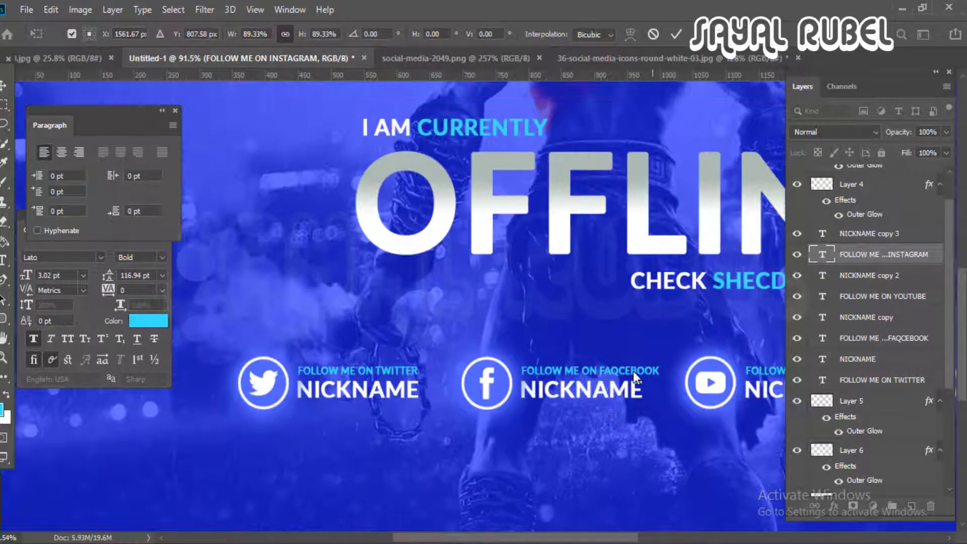
scroll(612, 370, up, 4)
key(Return)
Step: Correct the misspelled Facebook caption to "FOLLOW ME ON FACEBOOK"
double_click(622, 371)
click(627, 370)
key(BackSpace)
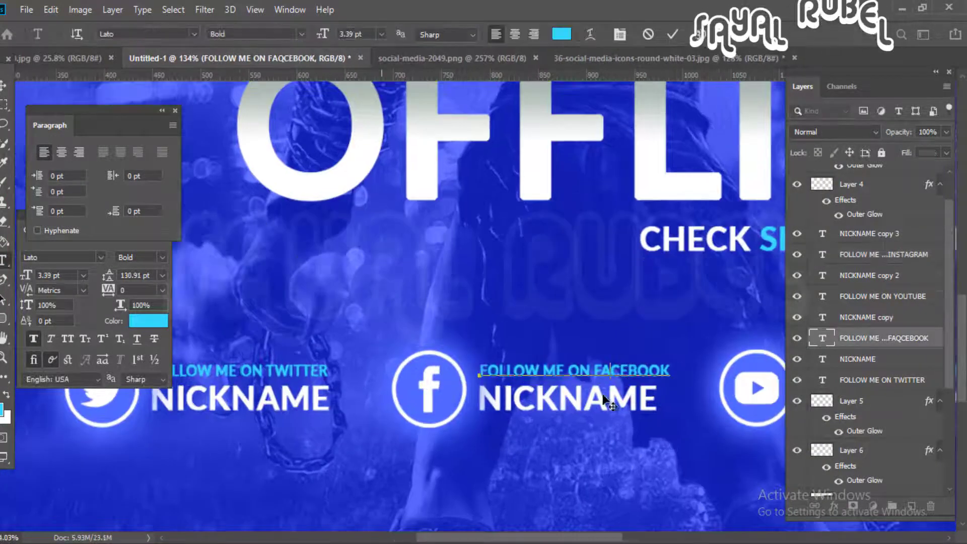
click(3, 86)
Step: Scale the "FOLLOW ME ON FACEBOOK" caption to 92.32% to match the width of its "NICKNAME" line
key(ctrl+t)
drag(671, 371, 654, 371)
scroll(595, 403, down, 6)
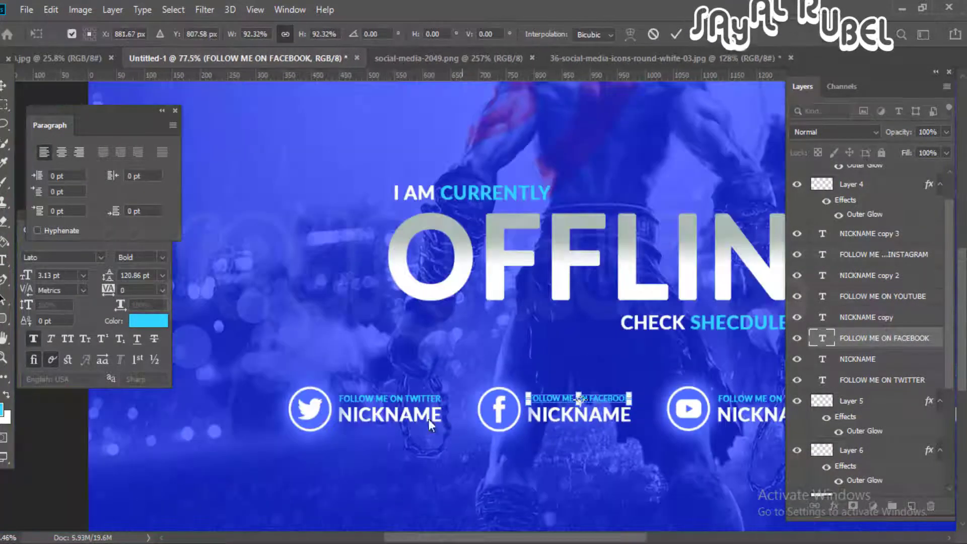
scroll(625, 428, right, 6)
scroll(625, 400, up, 5)
key(Return)
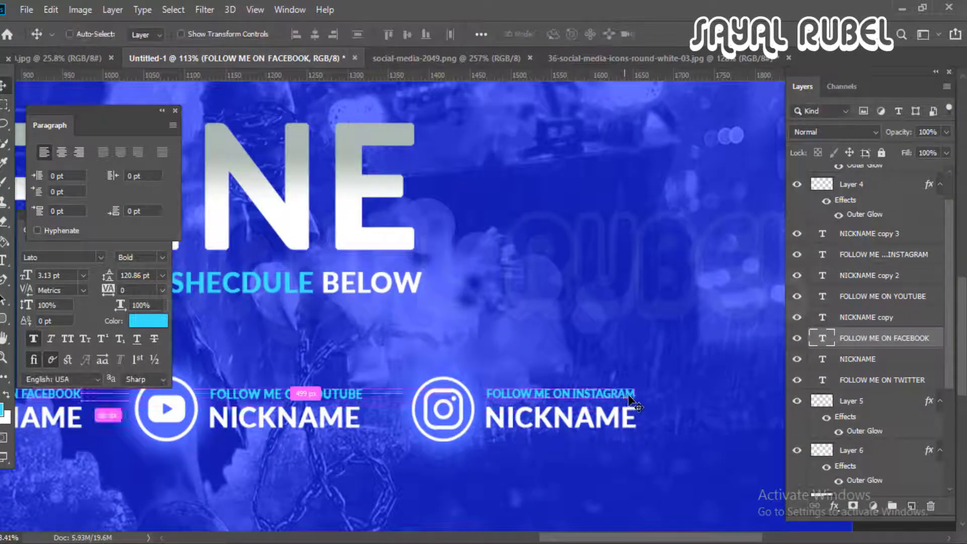
drag(637, 401, 626, 389)
key(ctrl+t)
scroll(626, 387, up, 4)
key(Return)
key(ctrl+t)
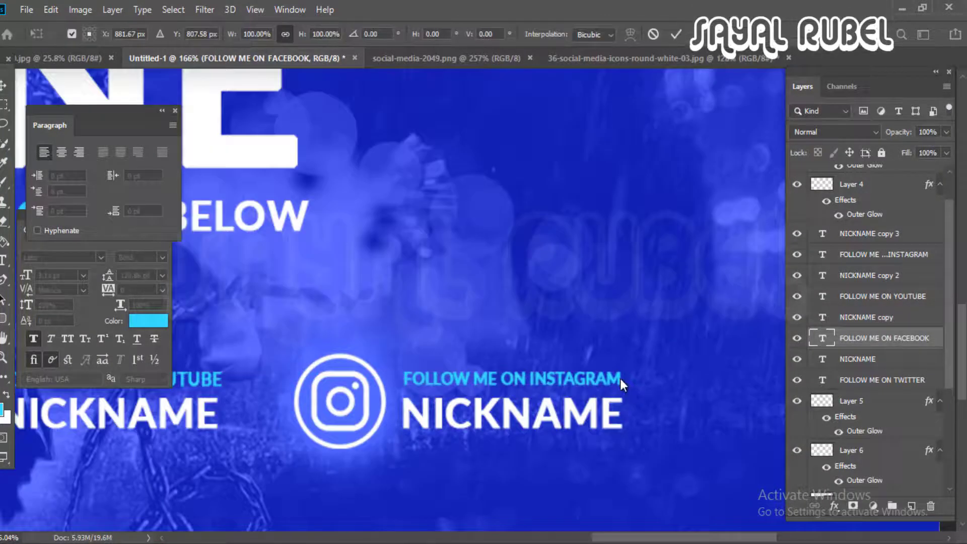
key(Return)
key(ctrl+t)
scroll(478, 431, up, 5)
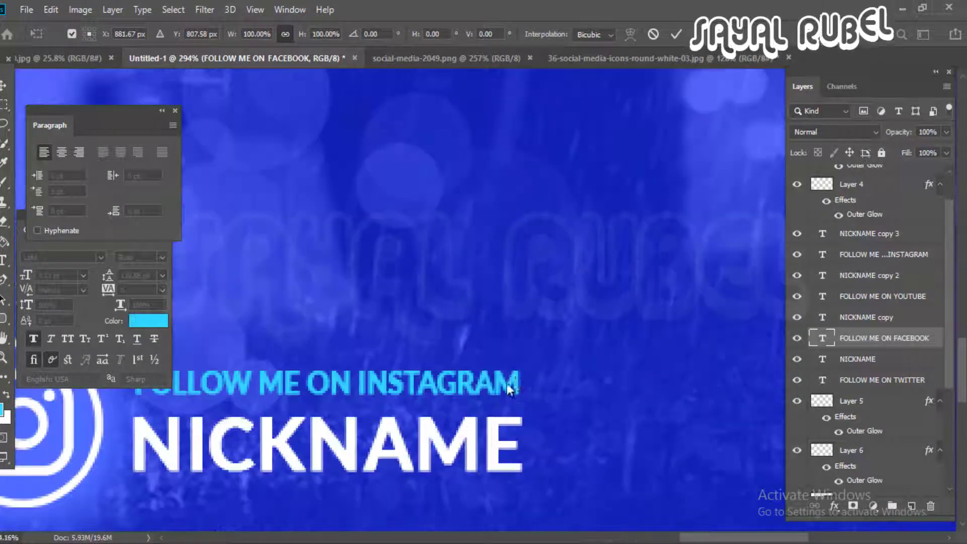
key(Return)
drag(517, 381, 538, 352)
key(ctrl+z)
key(ctrl+t)
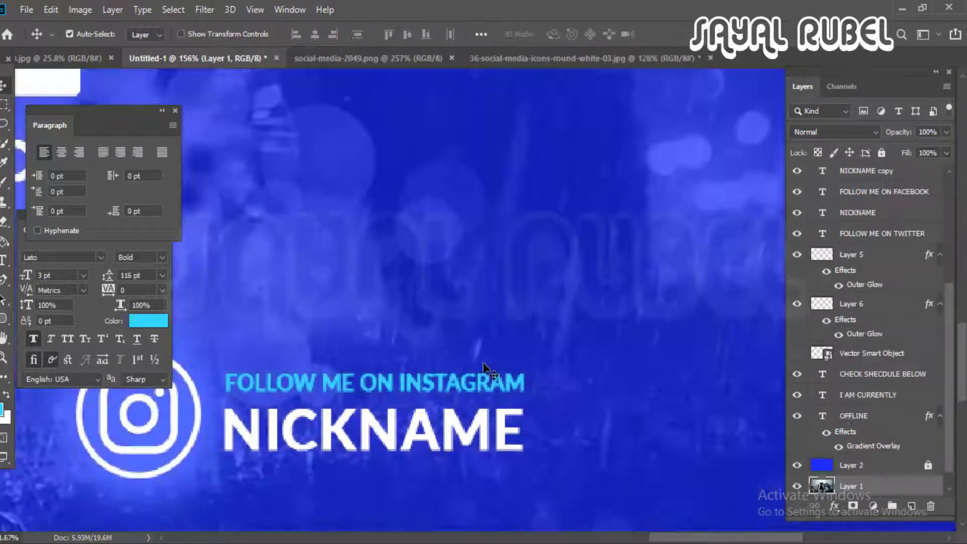
Step: Select and unlock the blue tint layer, Layer 2, above the warrior picture
scroll(484, 370, down, 6)
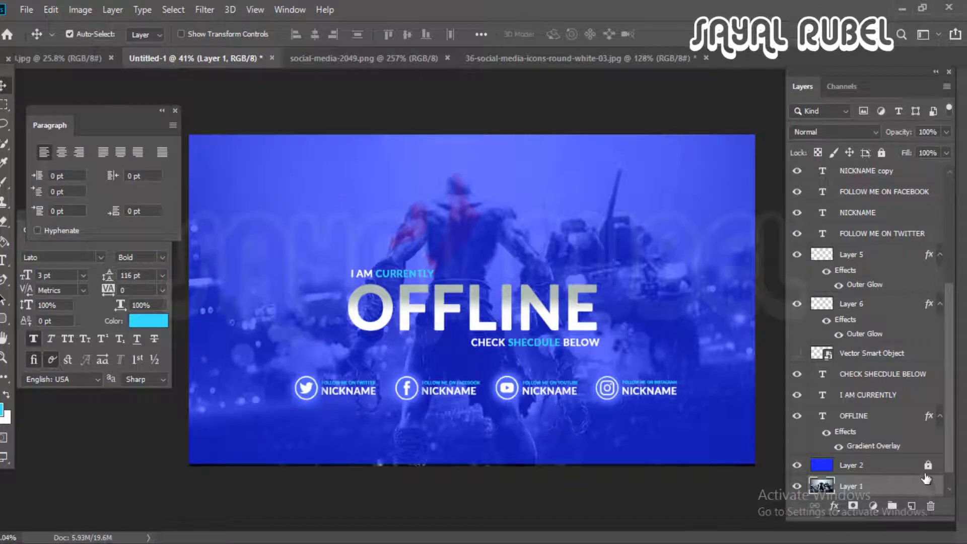
drag(464, 427, 464, 432)
scroll(481, 421, down, 3)
scroll(569, 411, up, 6)
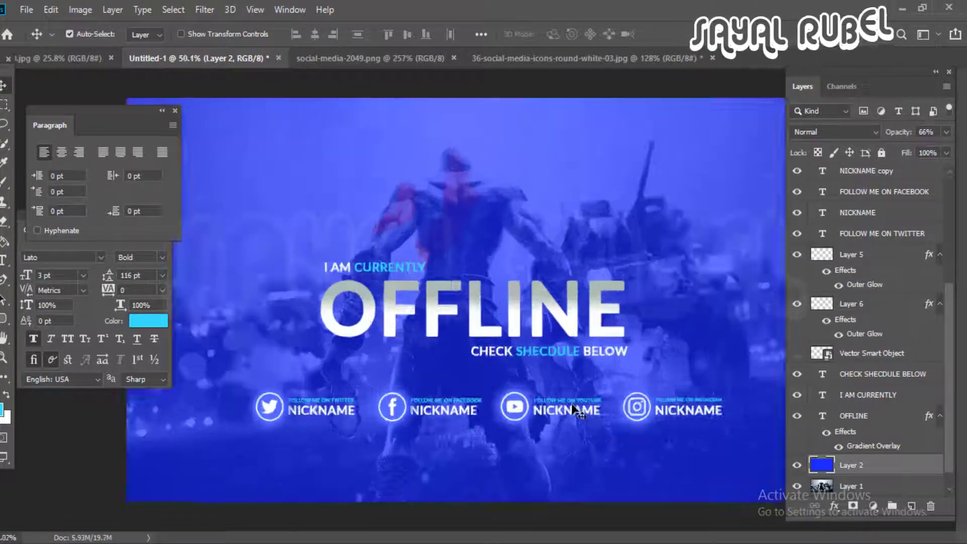
scroll(571, 426, down, 3)
drag(570, 430, 571, 429)
scroll(546, 417, down, 3)
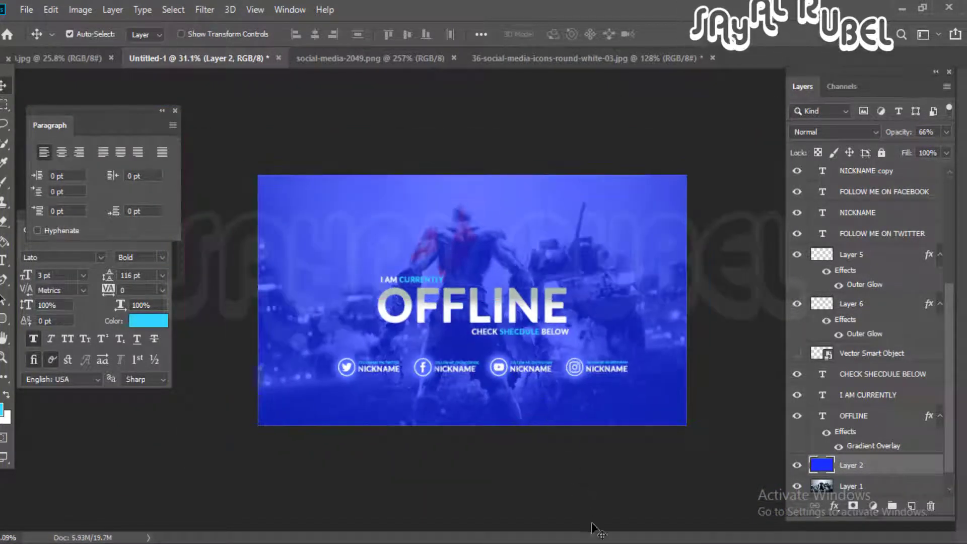
Step: Switch to Chrome to examine the Behance "I AM CURRENTLY OFFLINE" reference layout, then return to the Photoshop design
click(594, 542)
scroll(529, 396, down, 2)
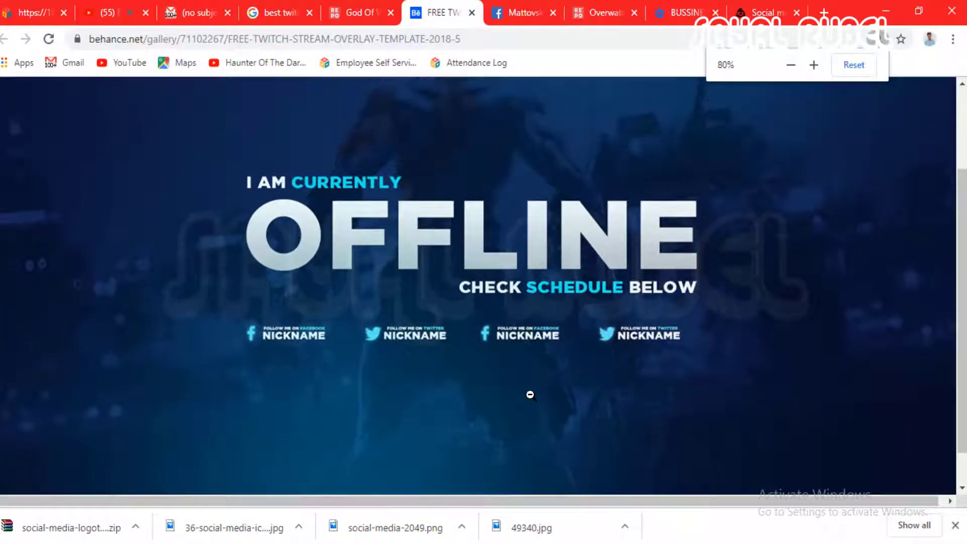
scroll(530, 393, up, 3)
click(532, 390)
click(594, 543)
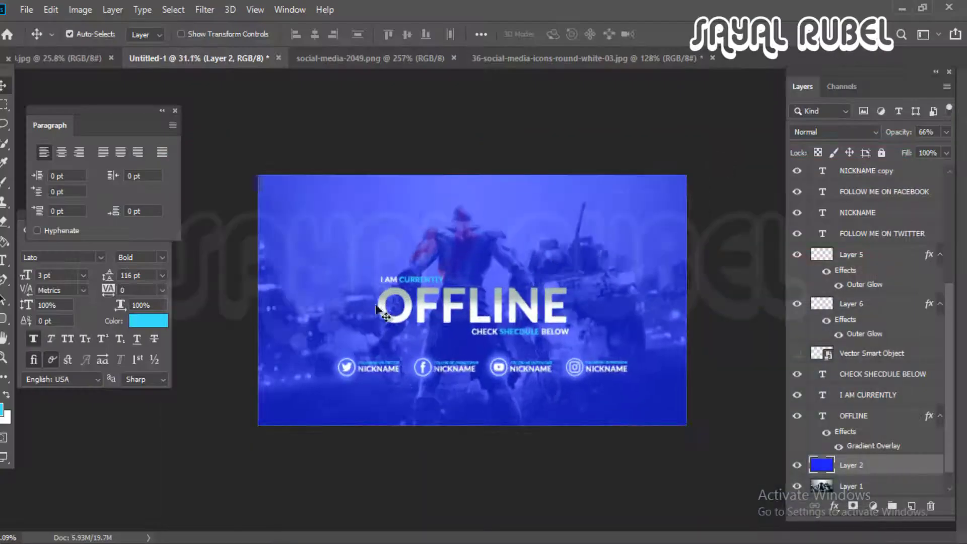
Step: Select the "OFFLINE" and "I AM CURRENTLY" text layers together and show the rulers around the document
scroll(464, 321, up, 1)
click(432, 307)
shift+click(417, 279)
scroll(466, 321, up, 3)
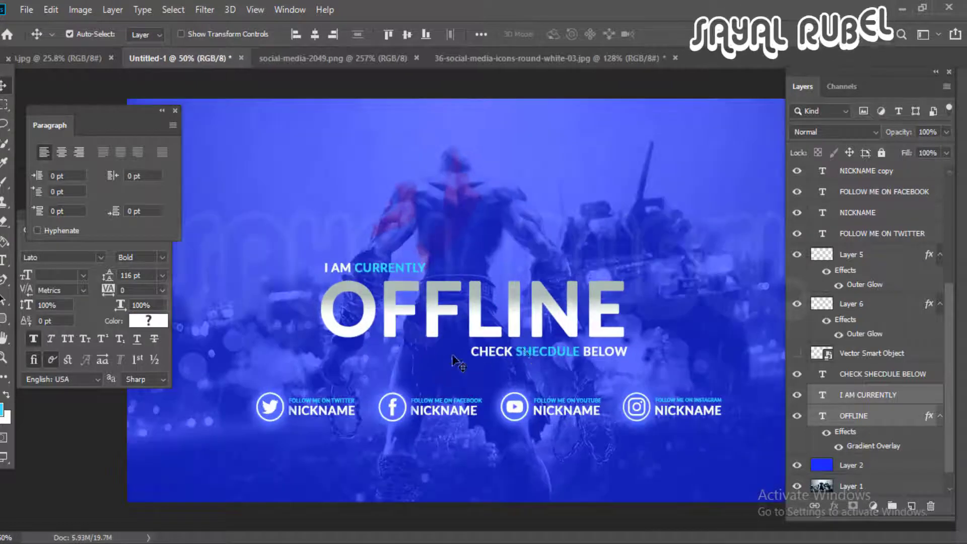
scroll(454, 348, down, 6)
key(ctrl+r)
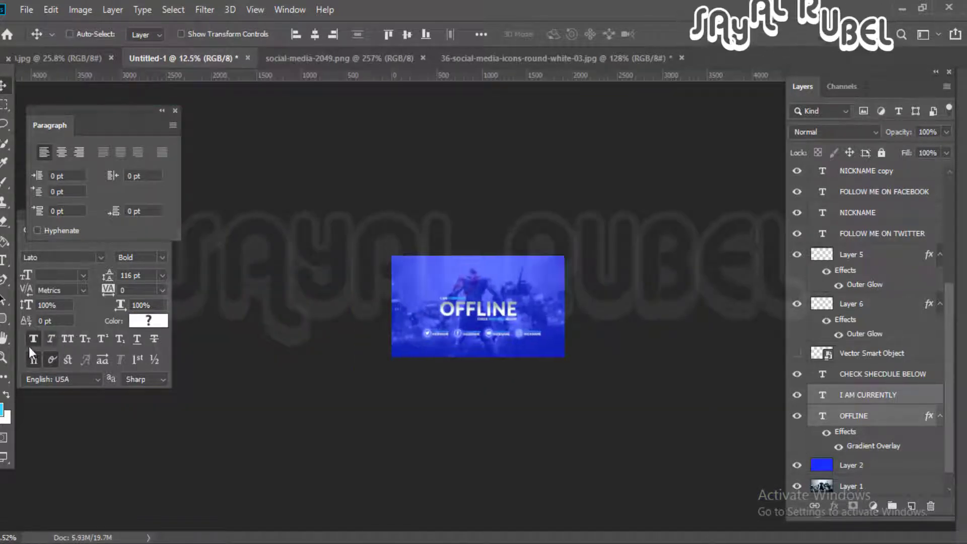